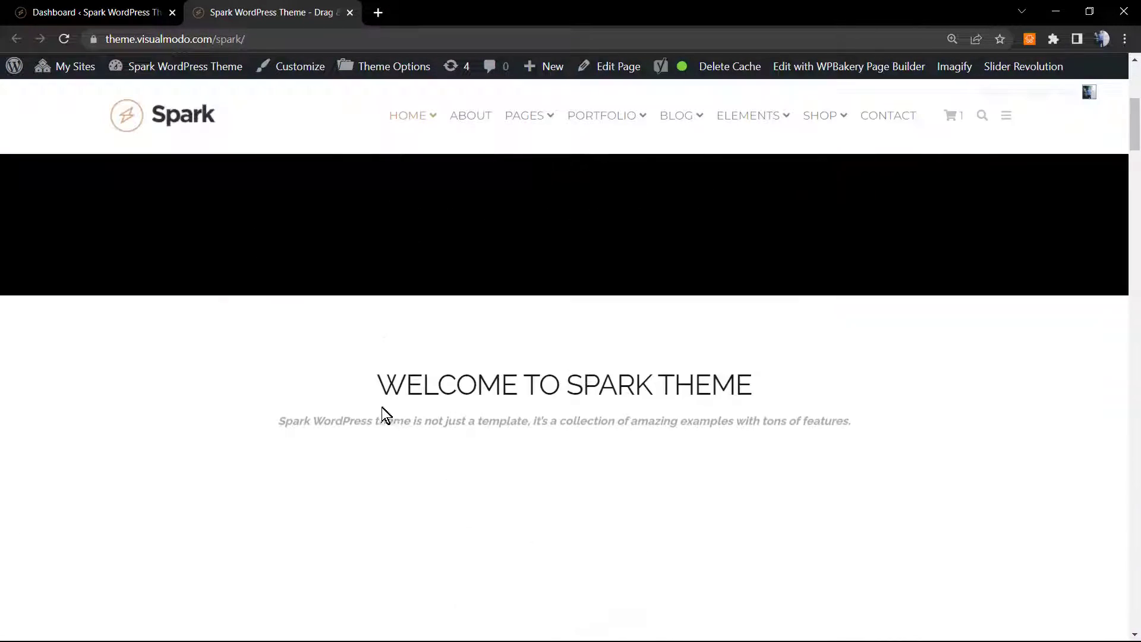
# Scroll through the Spark homepage to review its layout
pyautogui.scroll(-5, 377, 410)
pyautogui.scroll(6, 376, 410)
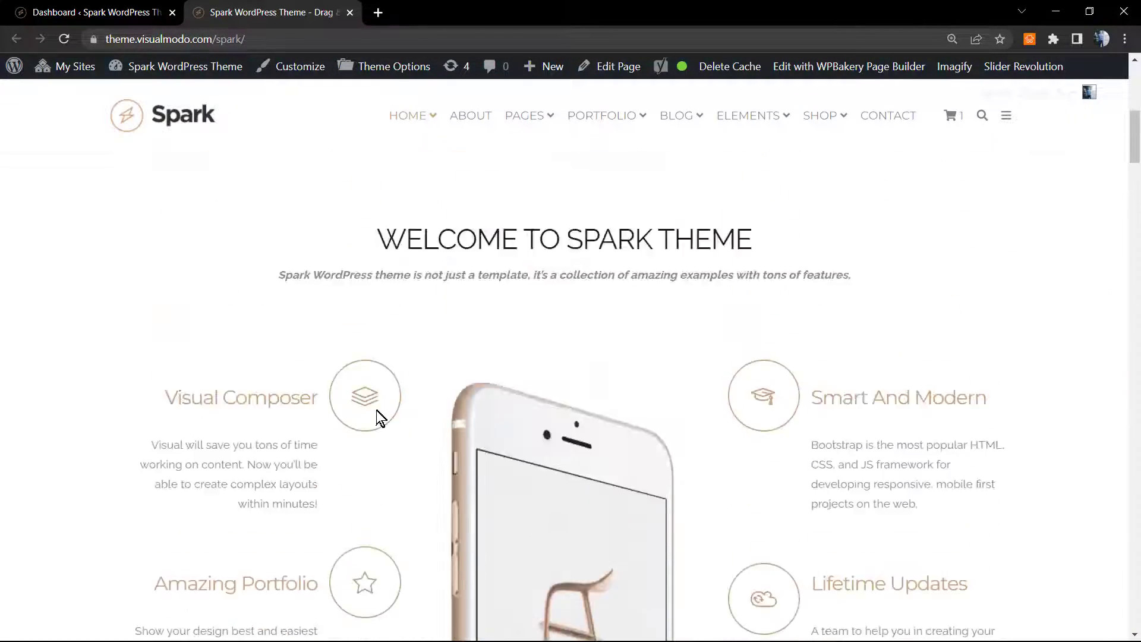
pyautogui.scroll(2, 376, 410)
pyautogui.scroll(-8, 375, 408)
pyautogui.scroll(-6, 373, 408)
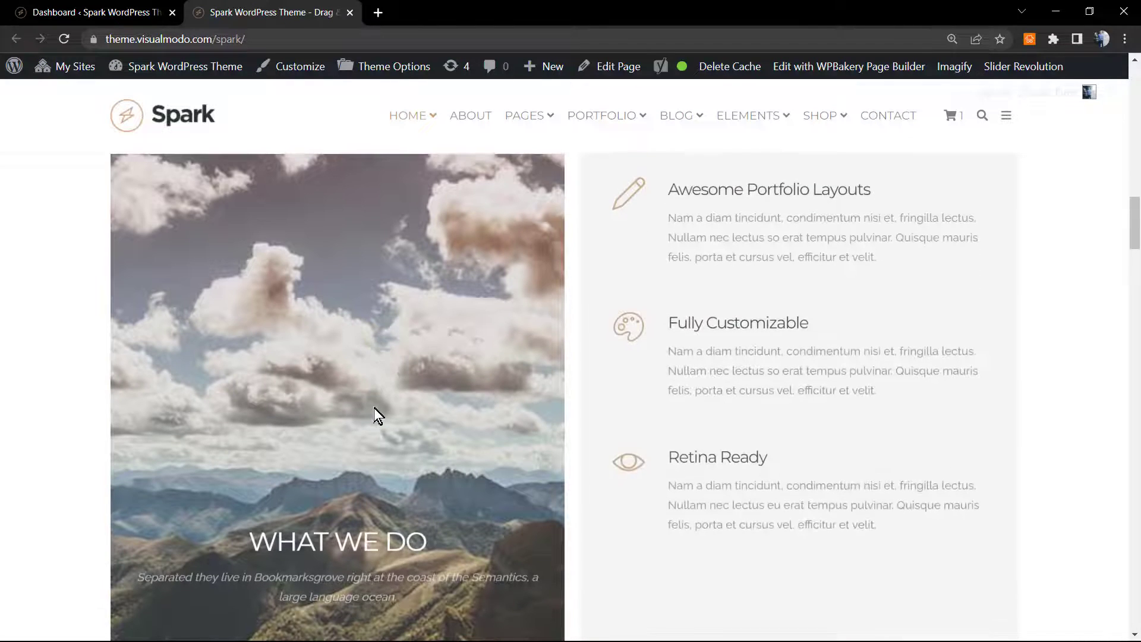
pyautogui.scroll(-1, 373, 408)
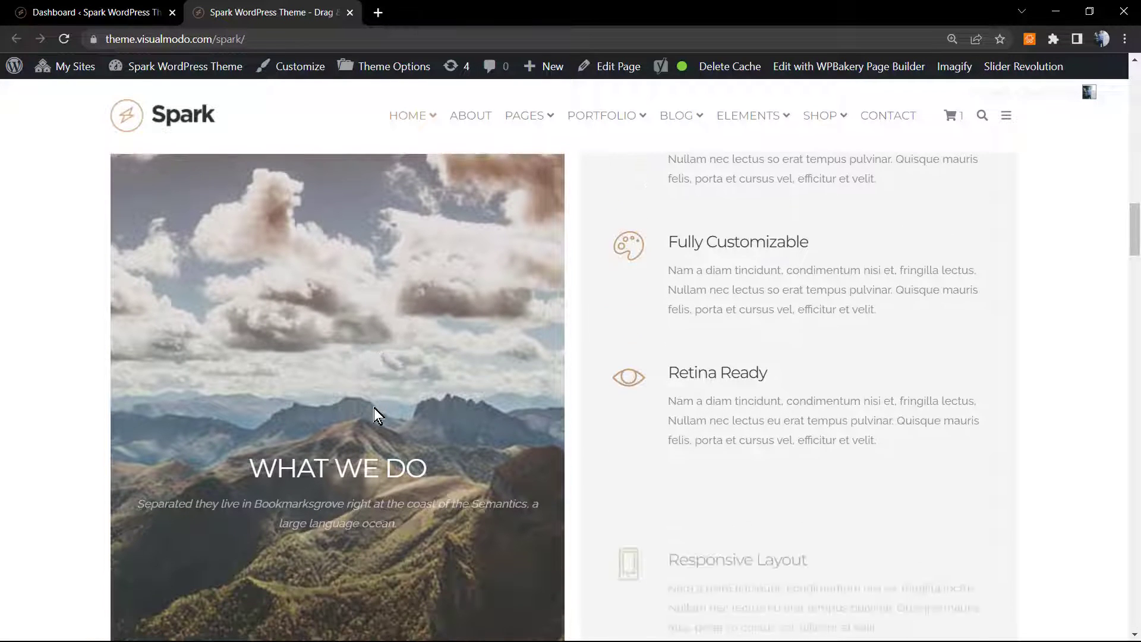
pyautogui.scroll(-1, 373, 407)
pyautogui.scroll(-3, 373, 408)
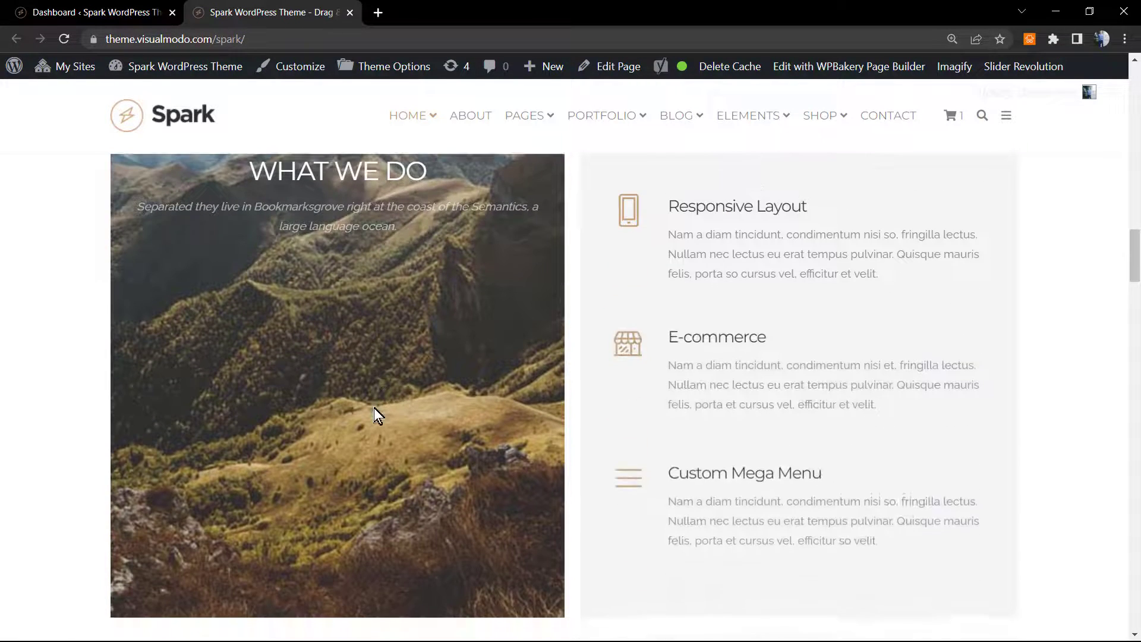
pyautogui.scroll(-1, 373, 407)
pyautogui.scroll(-5, 373, 408)
pyautogui.scroll(-1, 373, 408)
pyautogui.scroll(-3, 373, 408)
pyautogui.scroll(-2, 373, 408)
pyautogui.scroll(9, 373, 408)
pyautogui.scroll(5, 374, 407)
pyautogui.scroll(3, 374, 408)
pyautogui.scroll(3, 373, 407)
pyautogui.scroll(3, 374, 407)
pyautogui.scroll(3, 373, 408)
pyautogui.scroll(5, 327, 368)
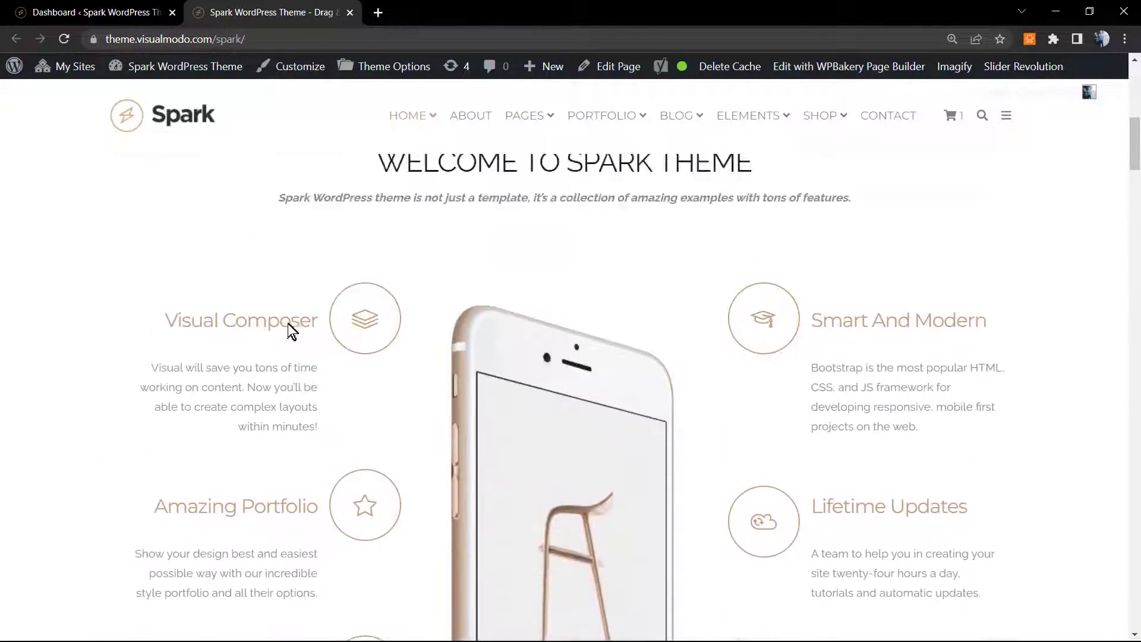
pyautogui.scroll(-1, 277, 321)
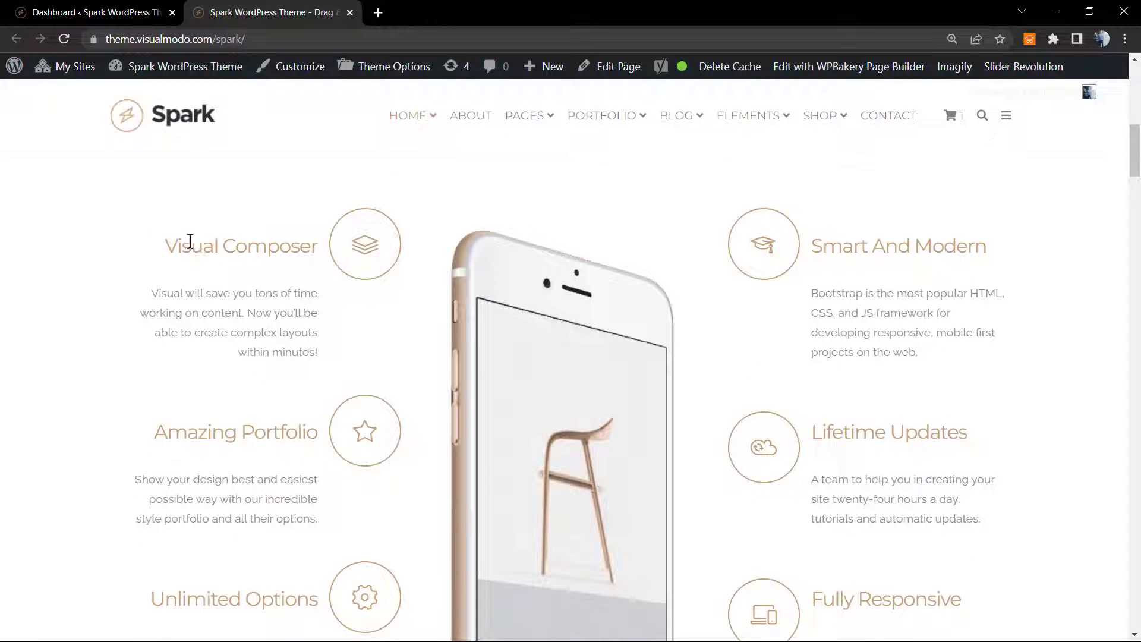
pyautogui.moveTo(189, 242); pyautogui.dragTo(332, 432)
pyautogui.scroll(-1, 362, 474)
pyautogui.scroll(-4, 355, 545)
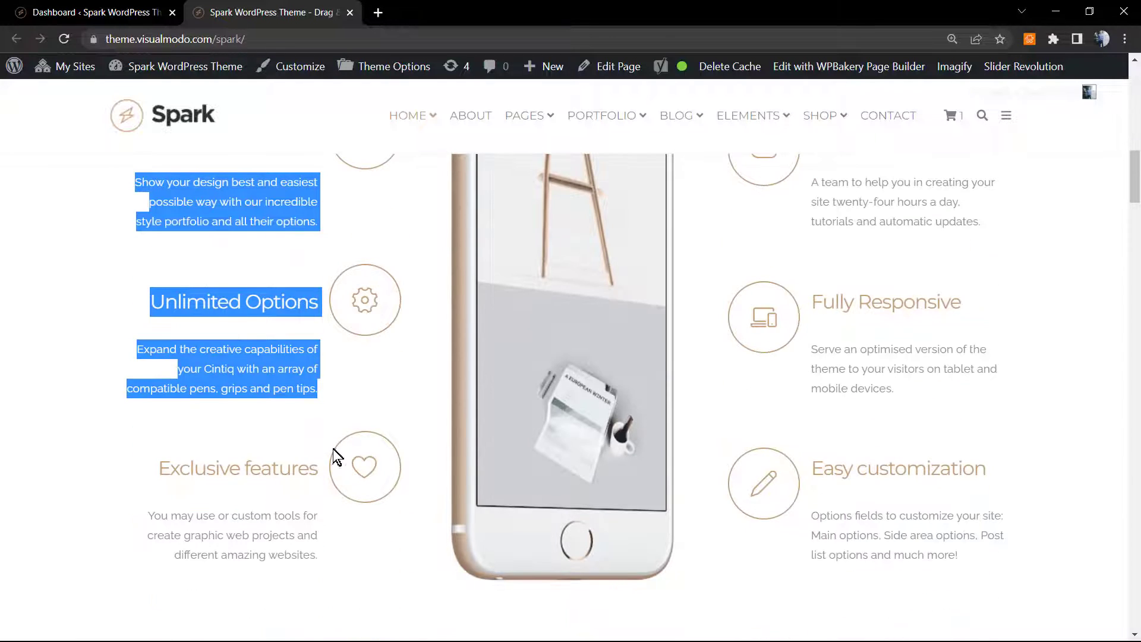
pyautogui.scroll(5, 321, 420)
pyautogui.scroll(3, 321, 420)
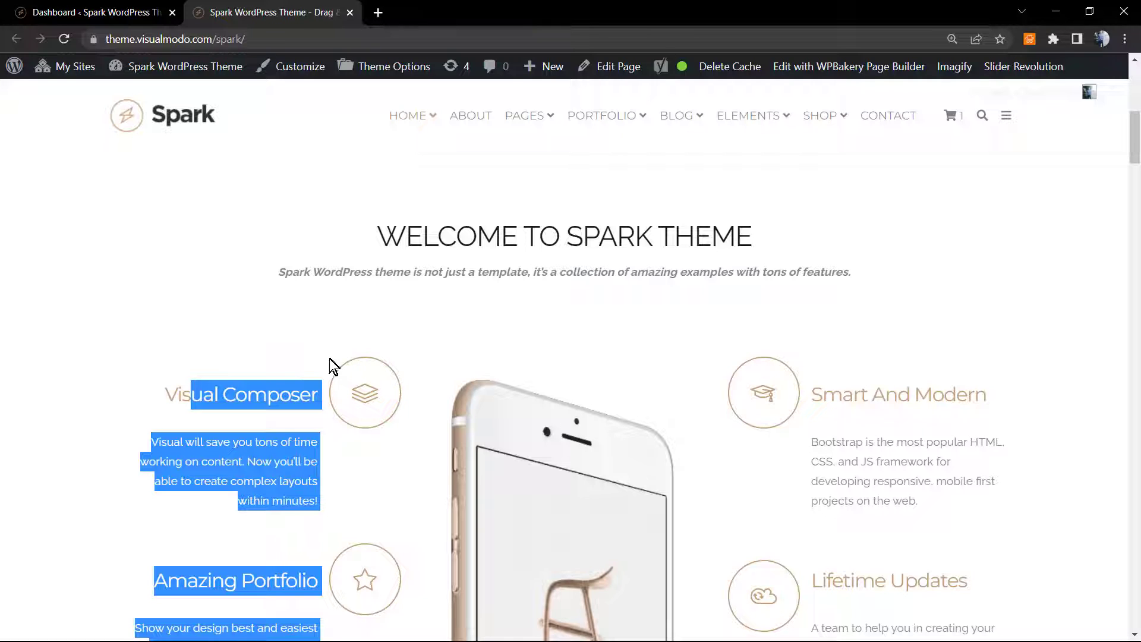
# Reach the Home page editor through the Dashboard's Pages list and the homepage's Edit Page link
pyautogui.click(102, 10)
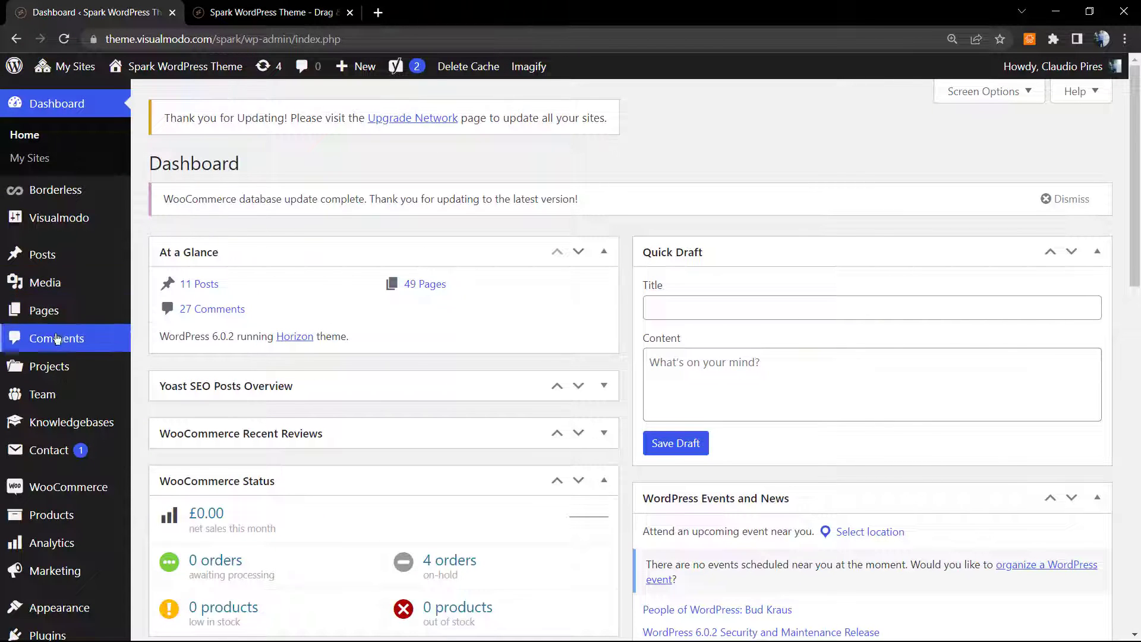
pyautogui.click(279, 12)
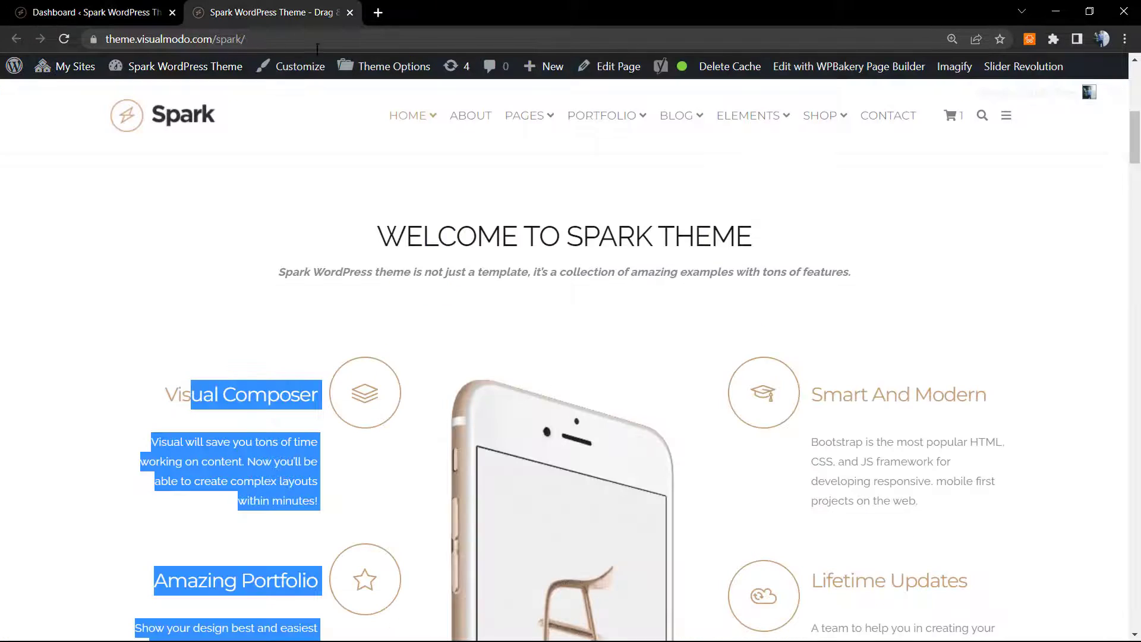
pyautogui.click(89, 12)
pyautogui.moveTo(42, 255)
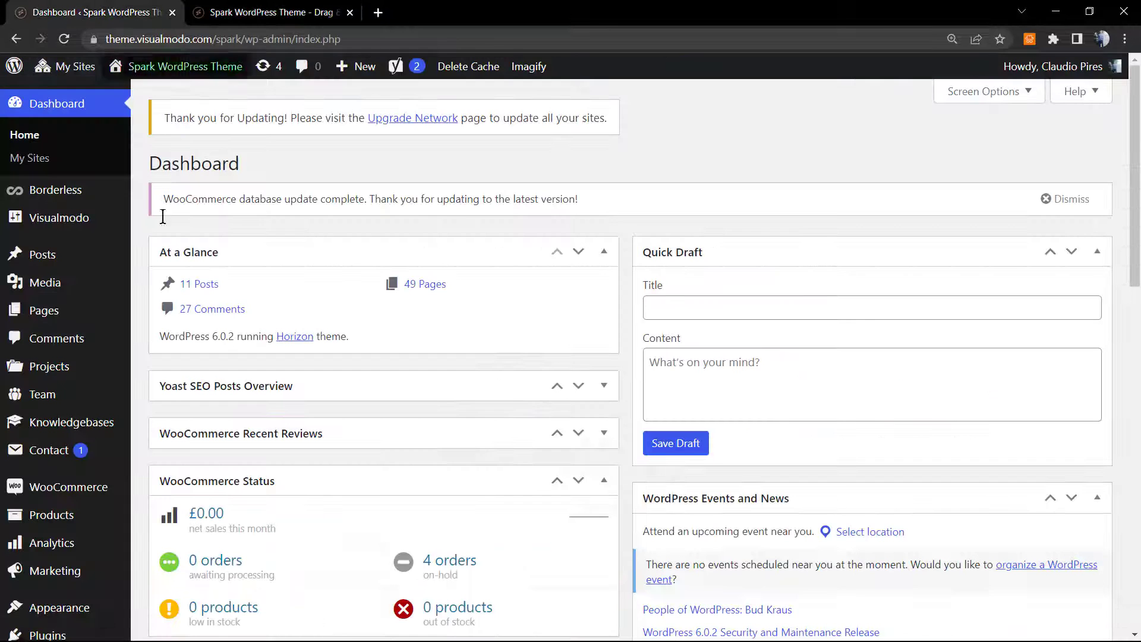
pyautogui.click(57, 320)
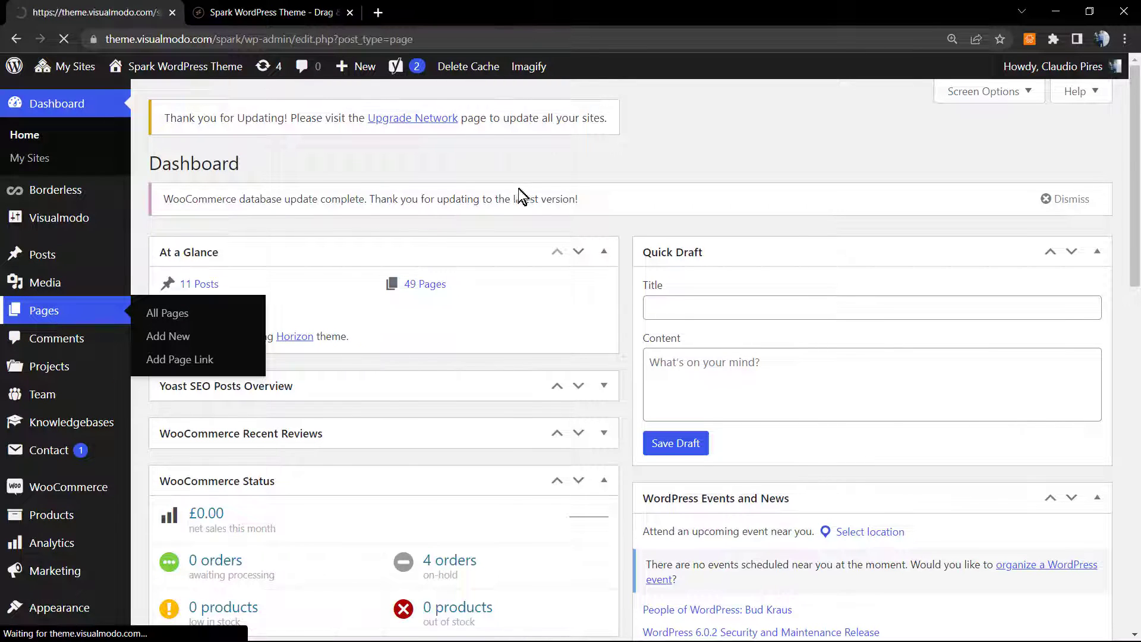
pyautogui.hotkey('ctrl', 'Tab')
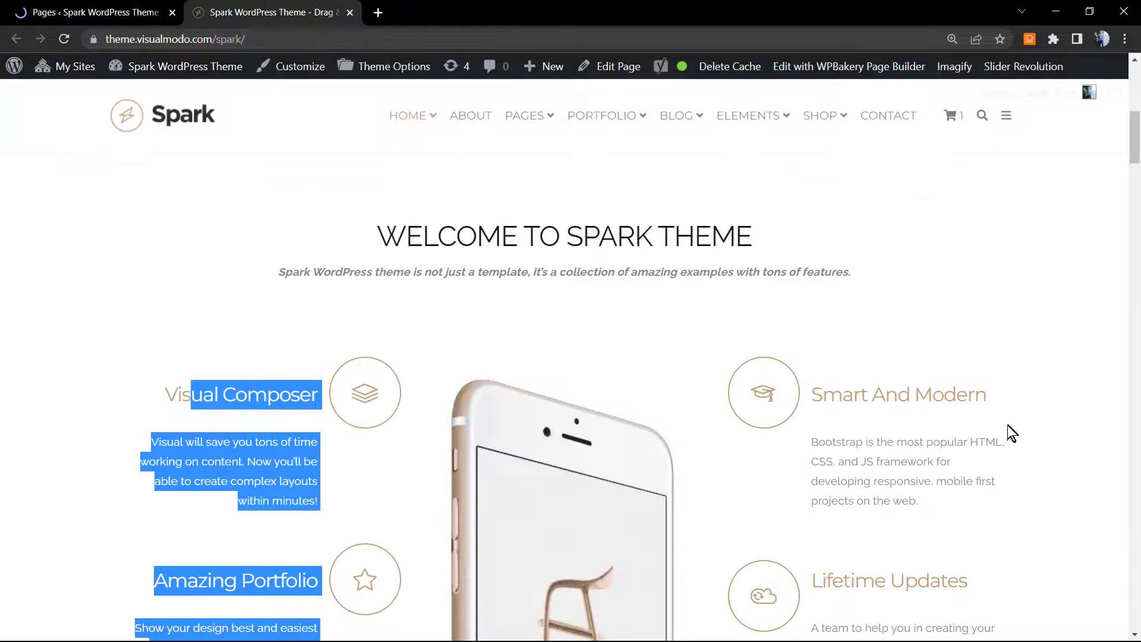
pyautogui.scroll(10, 580, 416)
pyautogui.scroll(-10, 576, 426)
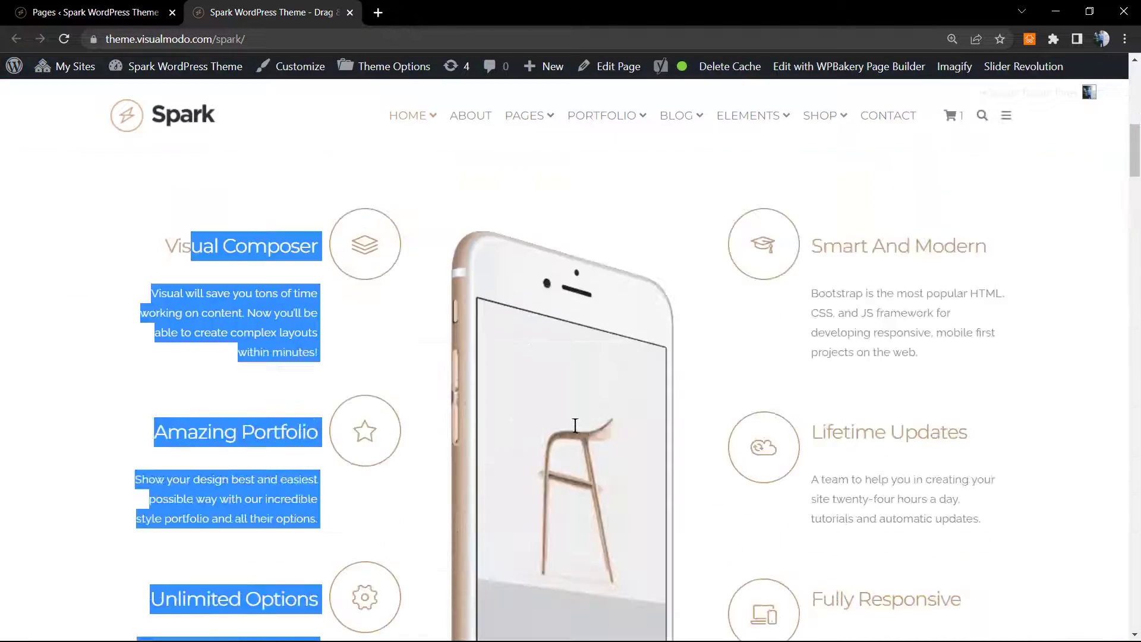
pyautogui.scroll(-5, 575, 424)
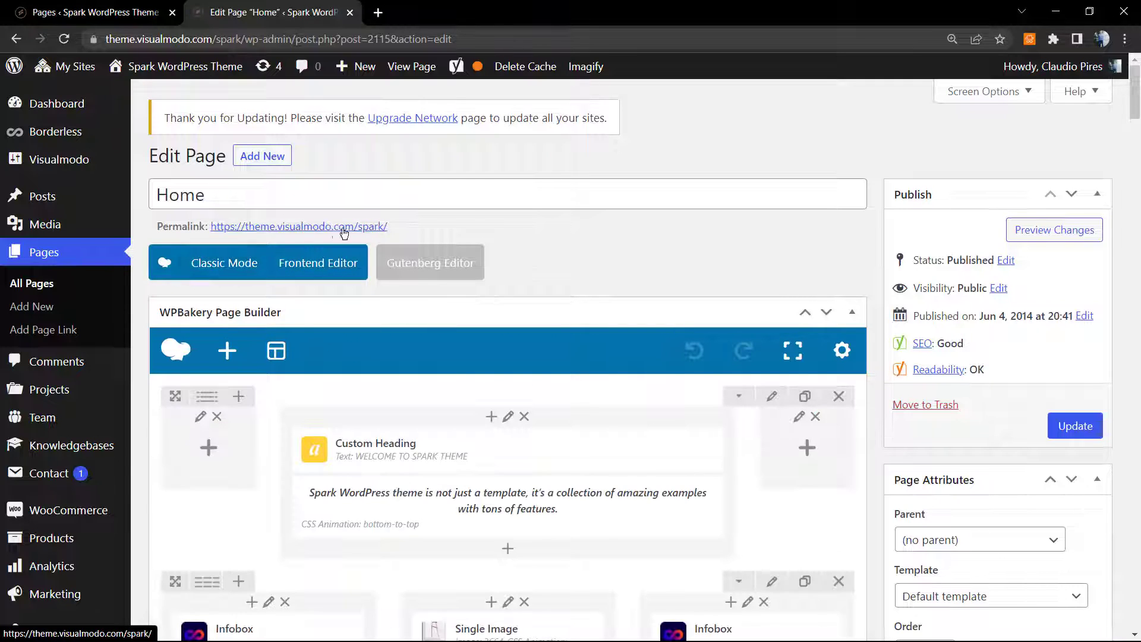
# Scroll the backend editor to the row of Infobox elements around the Single Image
pyautogui.scroll(-2, 423, 433)
pyautogui.scroll(-1, 434, 434)
pyautogui.scroll(-2, 422, 428)
pyautogui.scroll(2, 397, 380)
pyautogui.scroll(2, 397, 381)
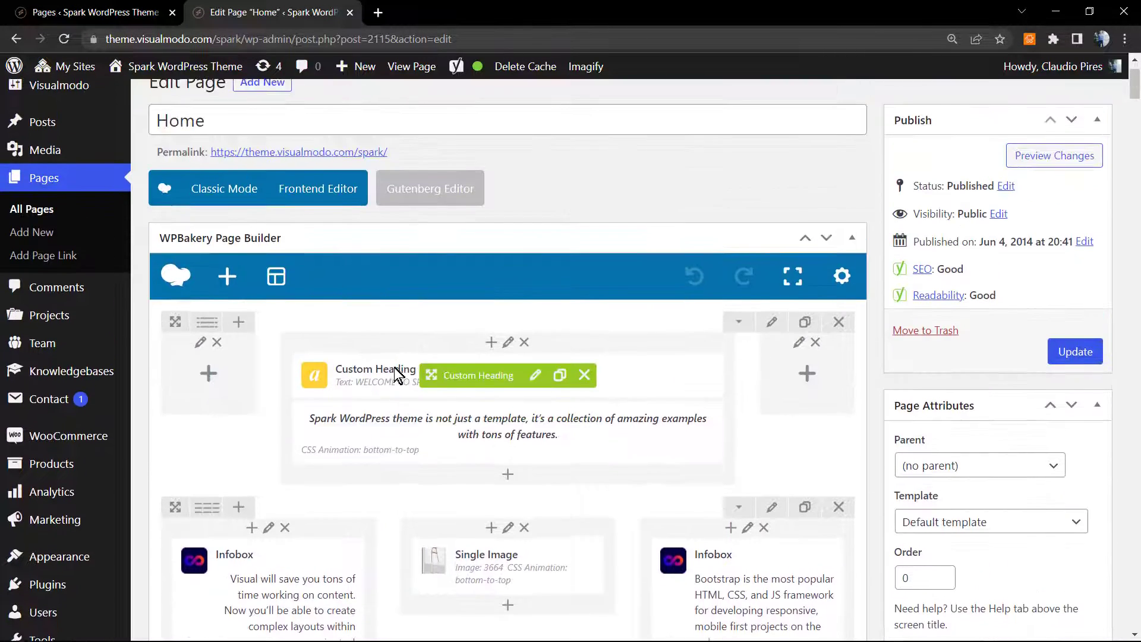
pyautogui.scroll(-3, 398, 401)
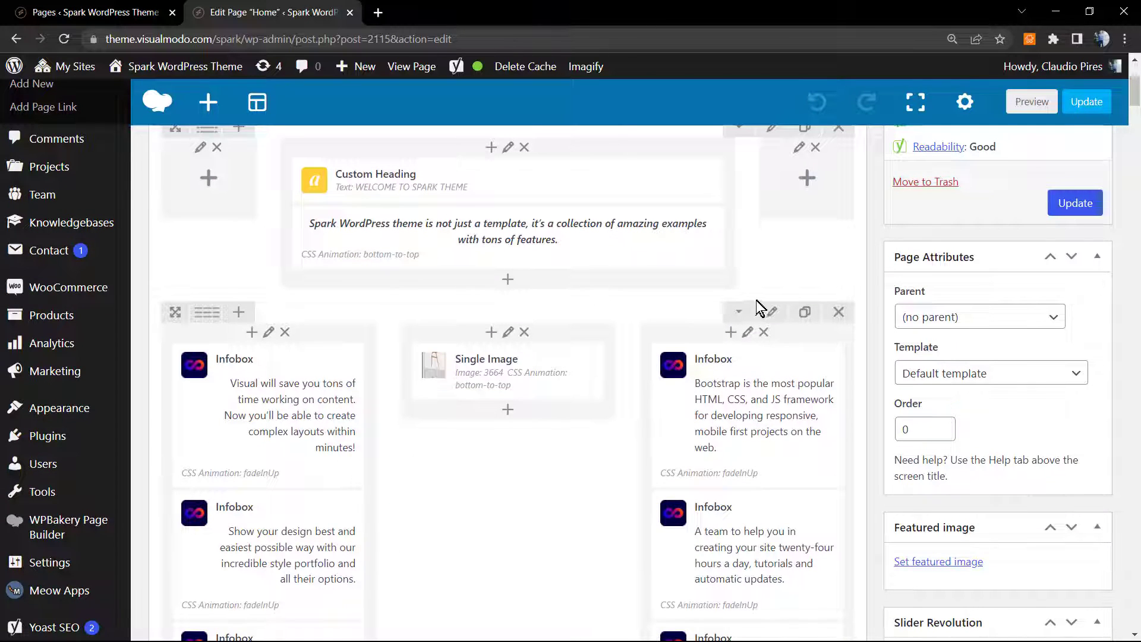
# Turn on Hide Row in the Infobox row's Effect settings
pyautogui.click(771, 315)
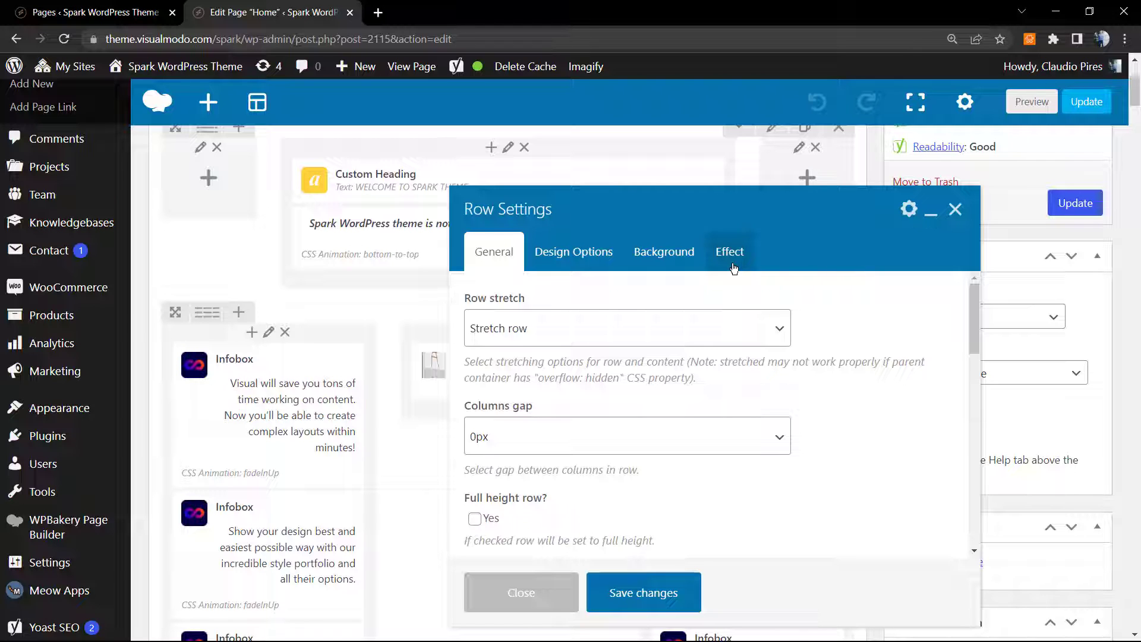
pyautogui.click(735, 266)
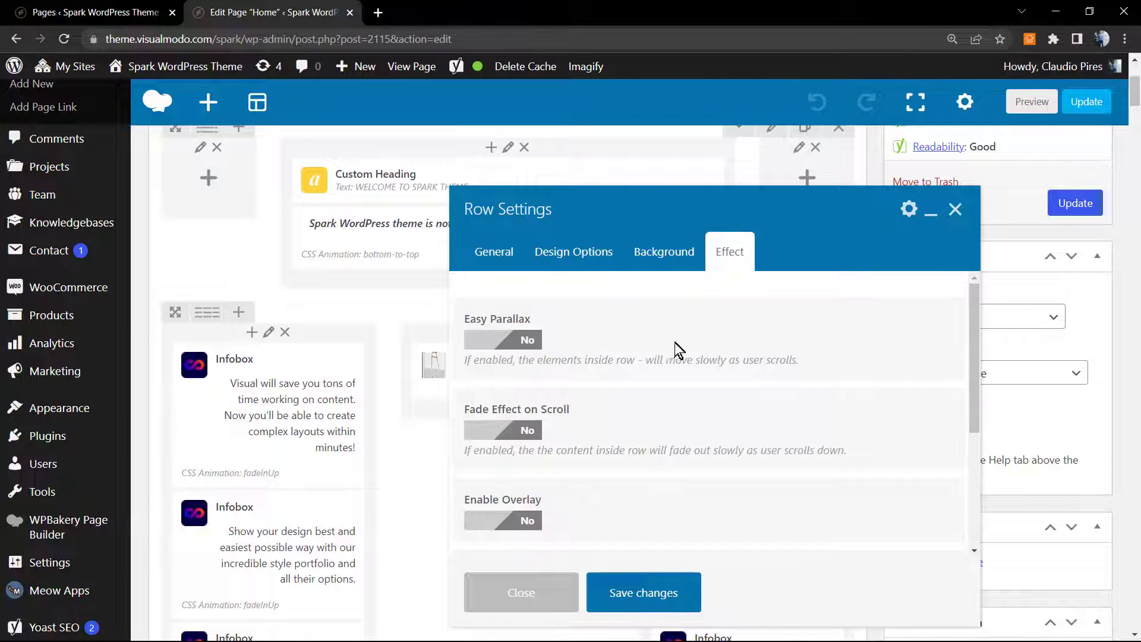
pyautogui.scroll(-2, 631, 405)
pyautogui.scroll(-2, 631, 405)
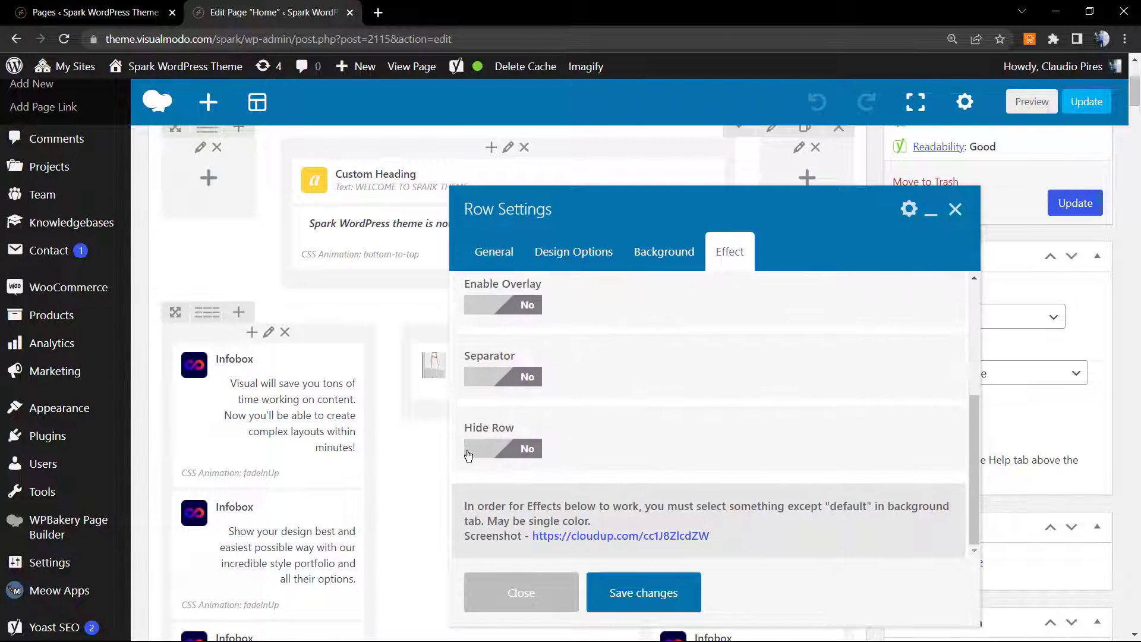
pyautogui.click(489, 457)
# Try the mobile and desktop hide switches, turn them back off, and close the settings
pyautogui.scroll(-2, 611, 433)
pyautogui.scroll(-1, 642, 451)
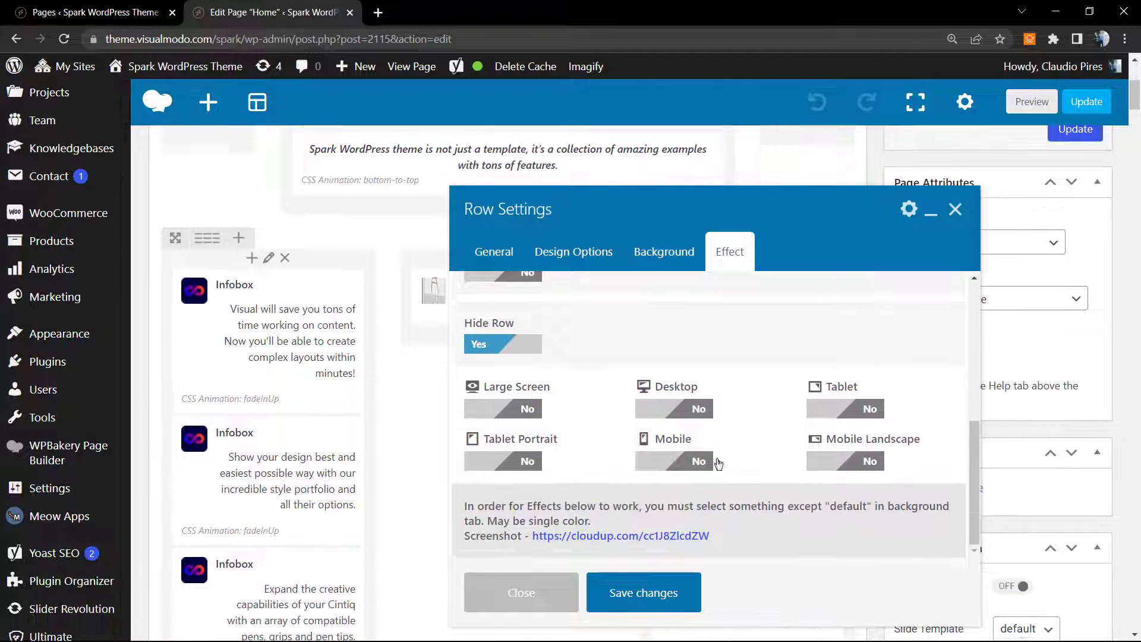
pyautogui.click(681, 469)
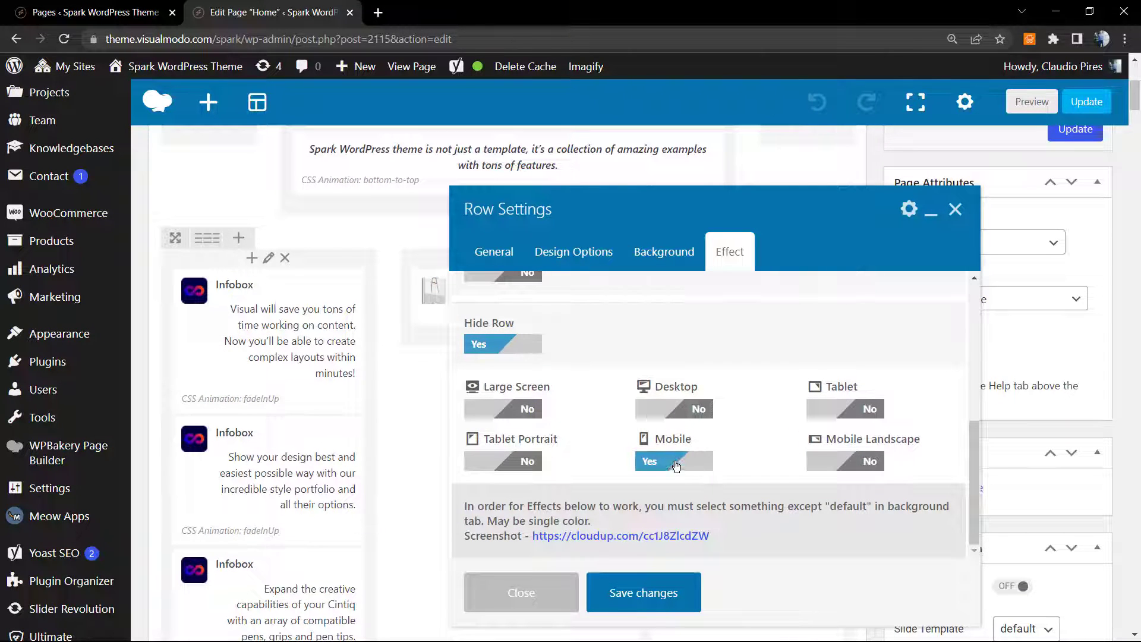
pyautogui.click(668, 406)
pyautogui.click(668, 407)
pyautogui.click(503, 409)
pyautogui.click(661, 461)
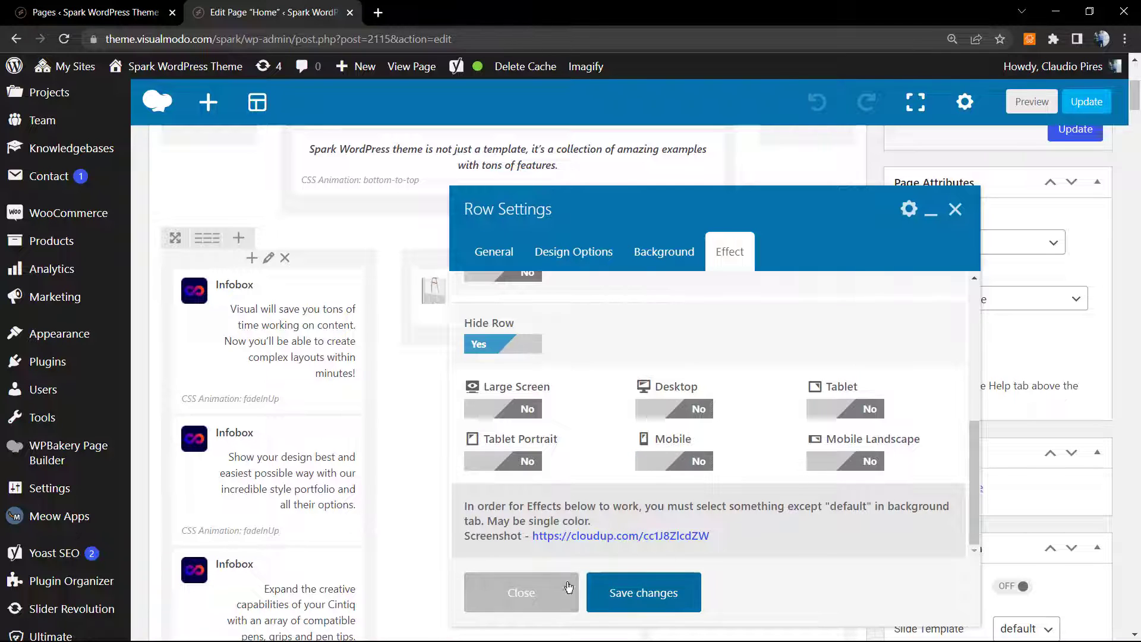
pyautogui.click(645, 601)
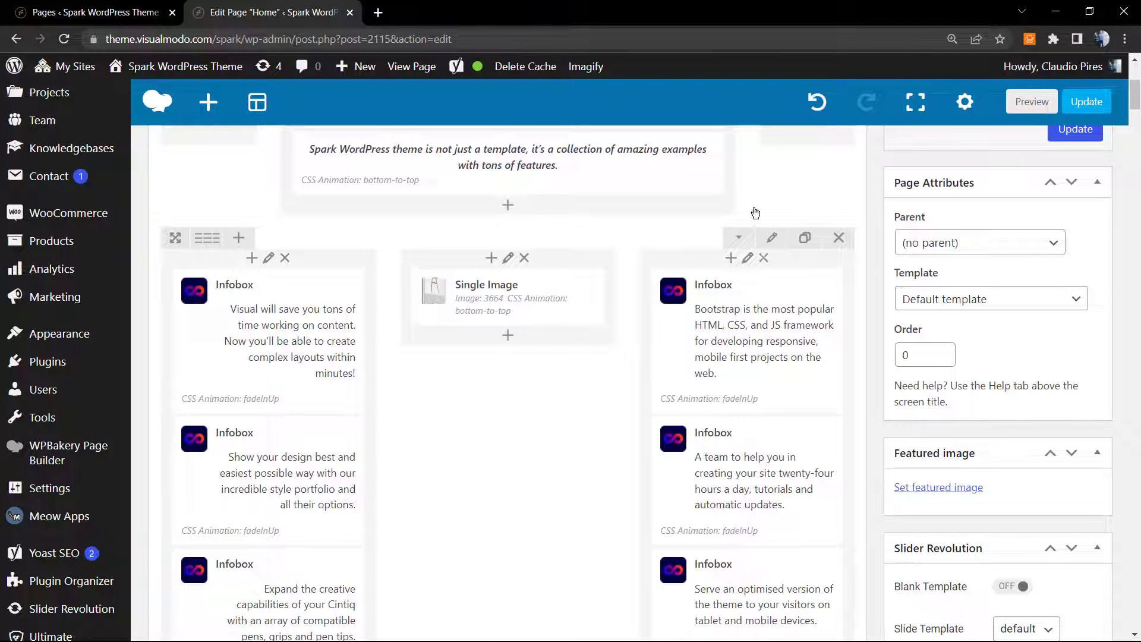
# Re-enable Hide Row on the Infobox row with every device left off, then close
pyautogui.click(769, 240)
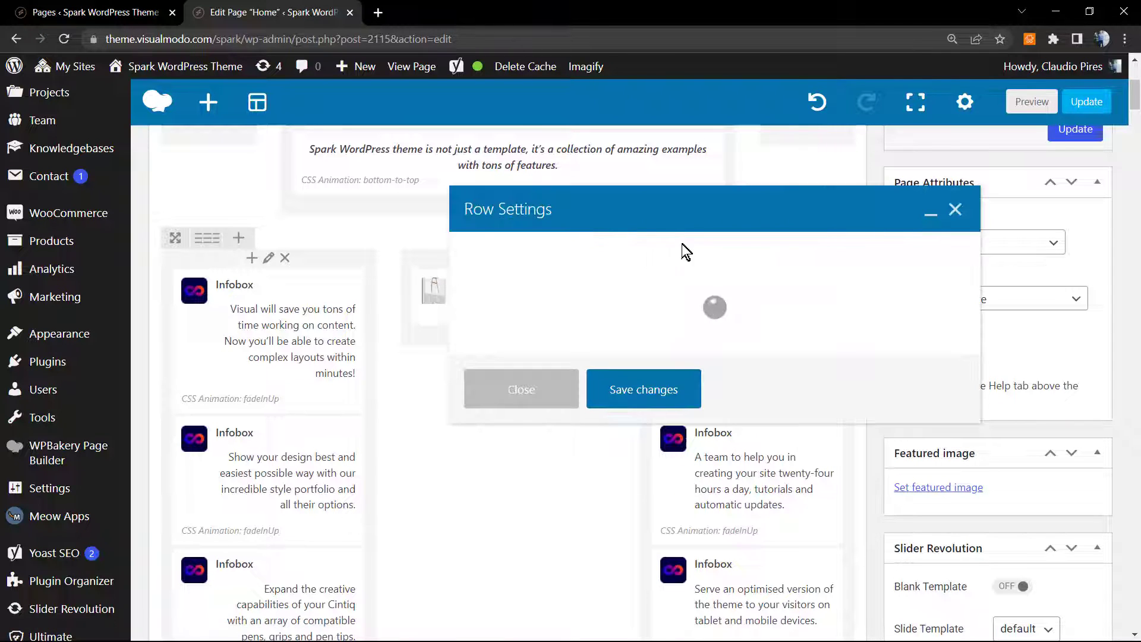
pyautogui.click(730, 252)
pyautogui.scroll(-5, 644, 395)
pyautogui.click(500, 329)
pyautogui.click(629, 602)
pyautogui.moveTo(268, 258)
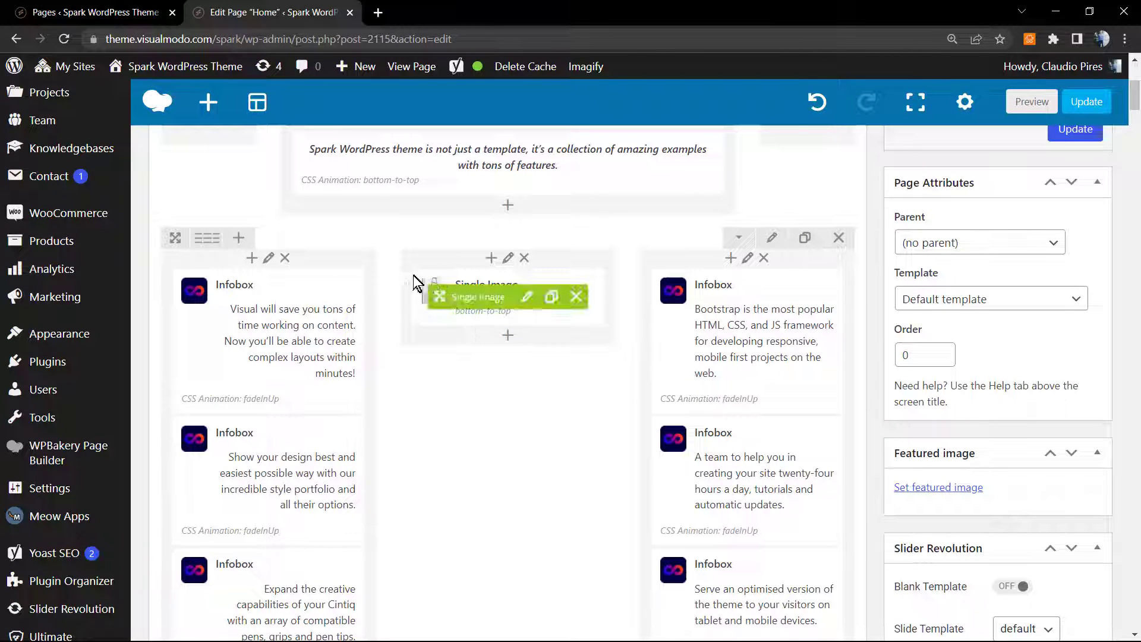
# Show the Responsive Options tab of the left Infobox column's settings
pyautogui.click(270, 259)
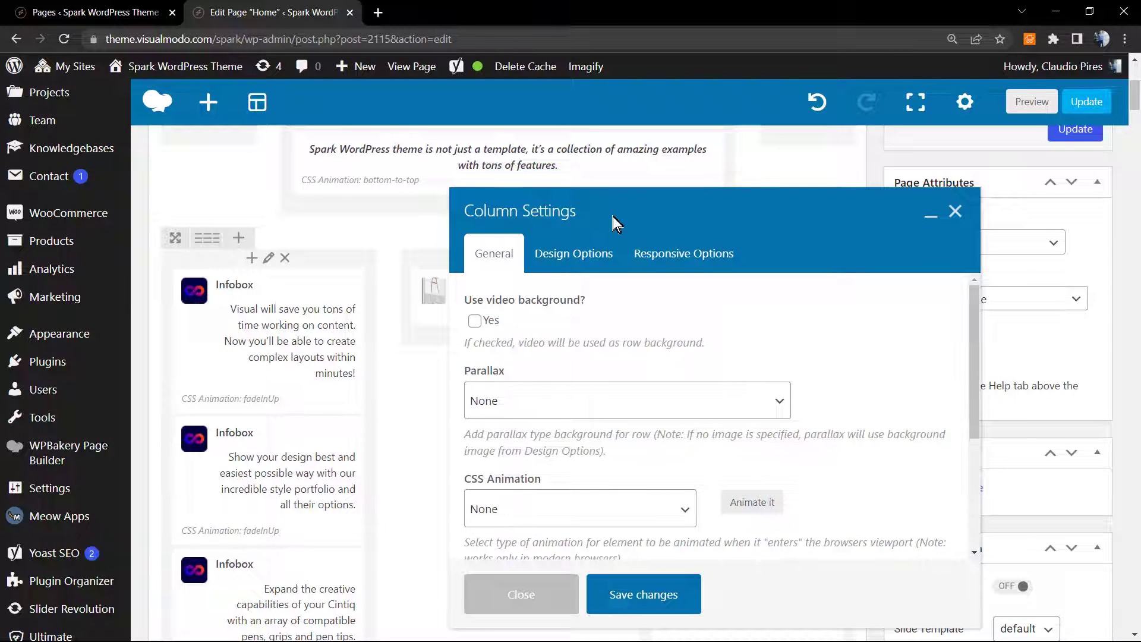
pyautogui.moveTo(614, 223); pyautogui.dragTo(536, 202)
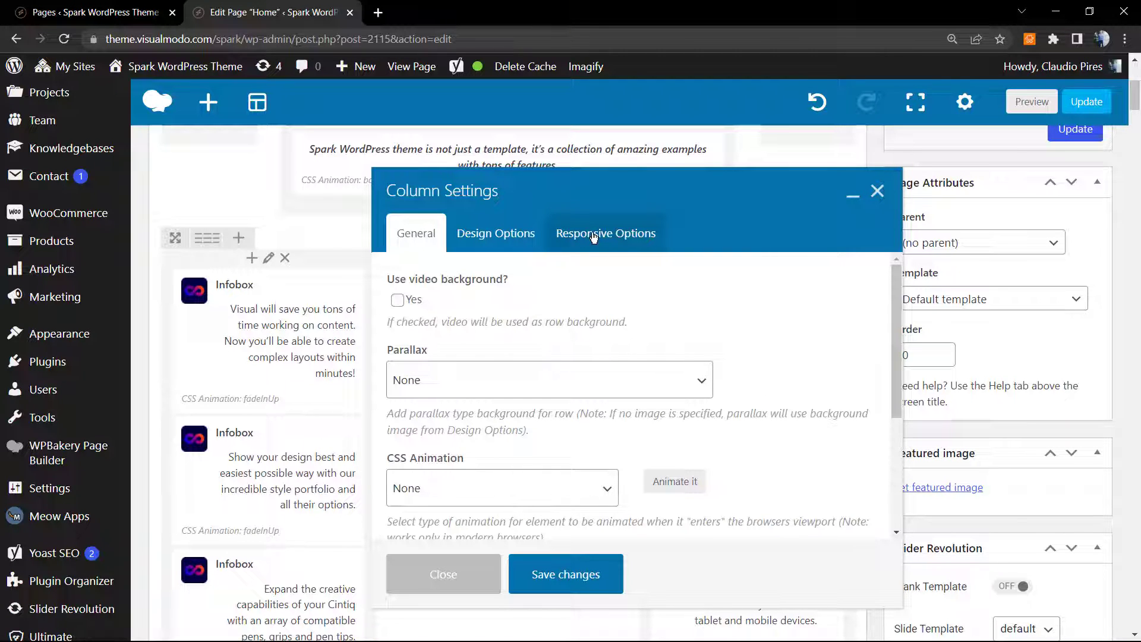
pyautogui.click(593, 236)
pyautogui.click(593, 237)
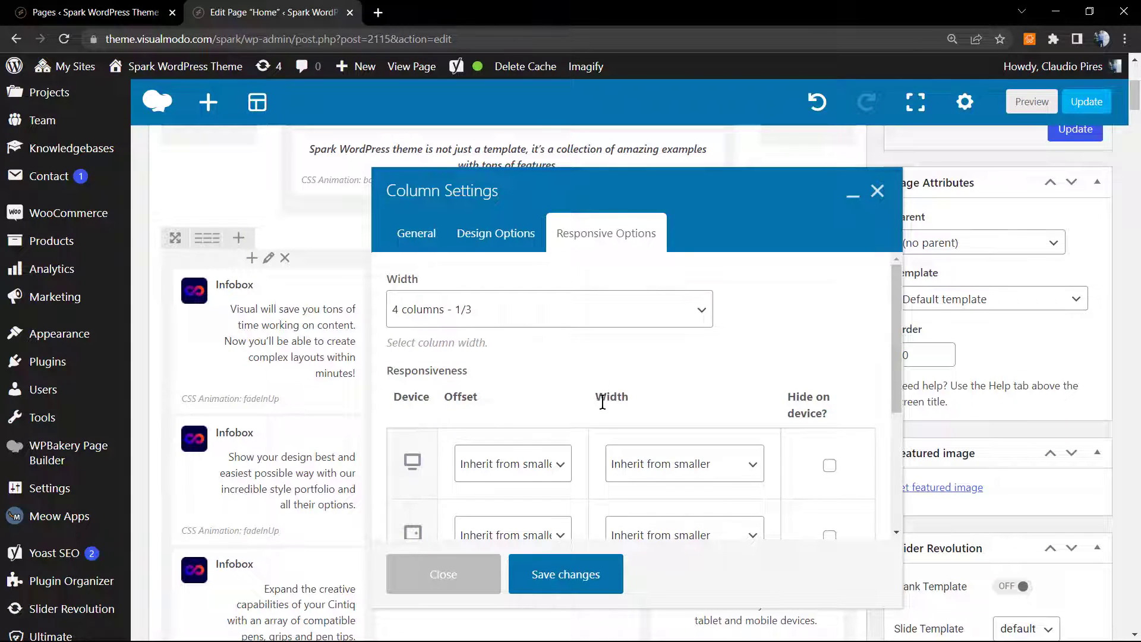
pyautogui.scroll(-1, 602, 403)
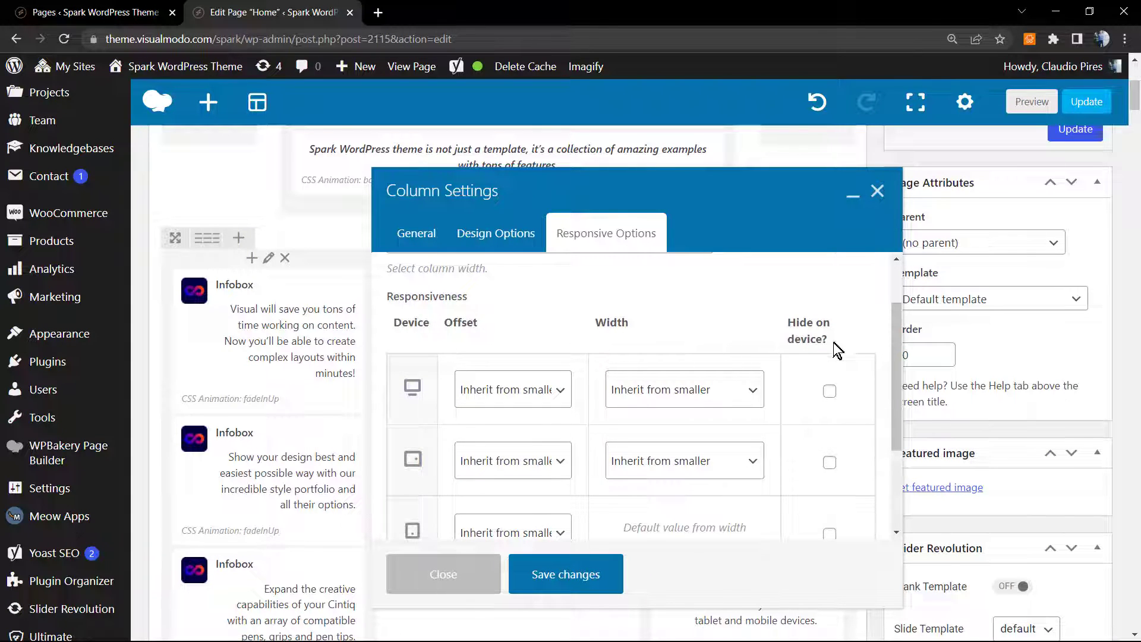
pyautogui.tripleClick(803, 327)
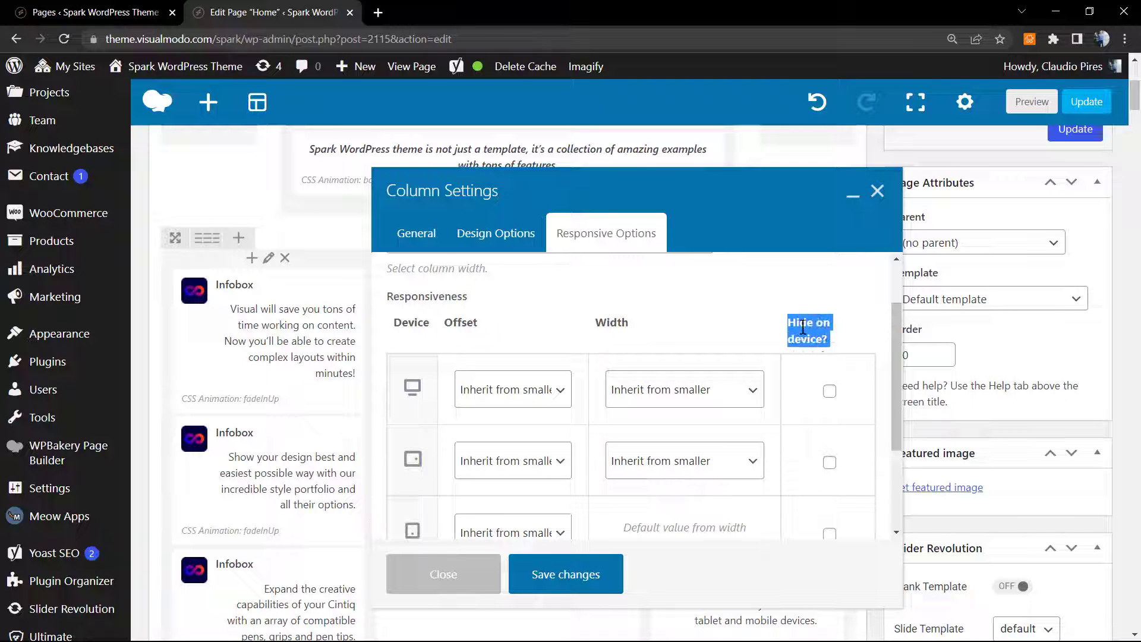
pyautogui.scroll(-1, 798, 328)
pyautogui.scroll(-1, 798, 328)
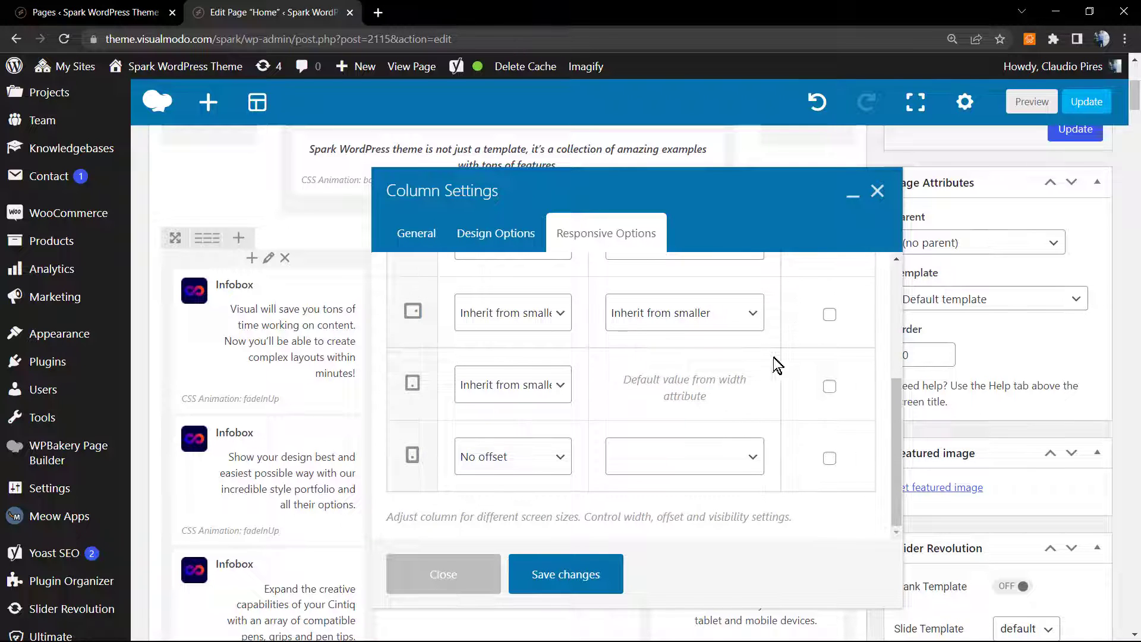
pyautogui.scroll(1, 291, 321)
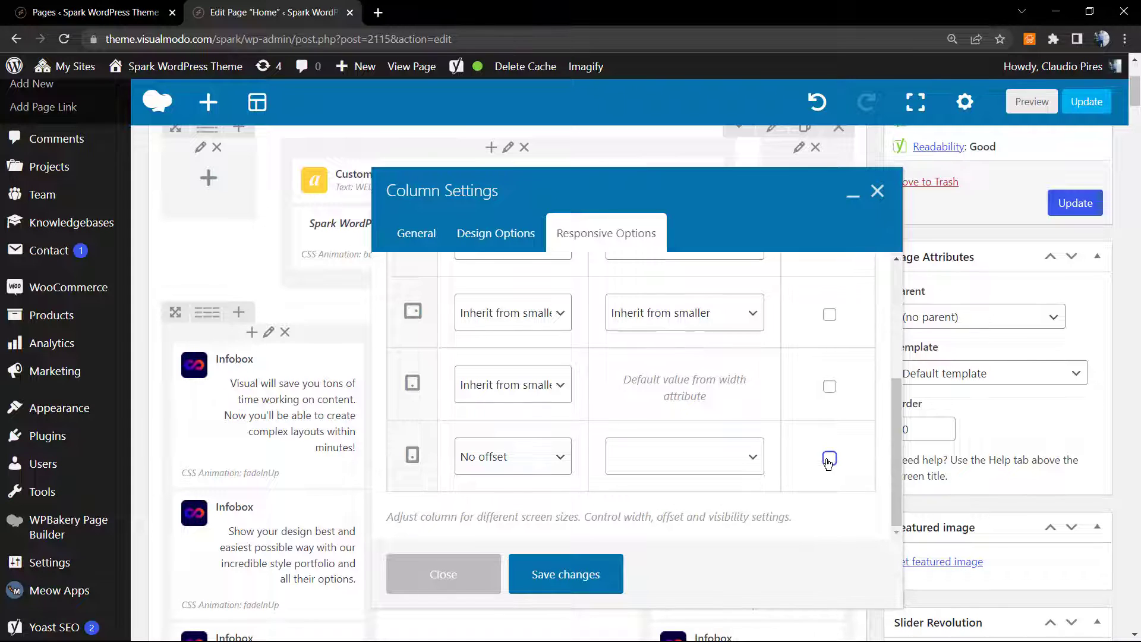
pyautogui.click(828, 464)
pyautogui.scroll(1, 816, 438)
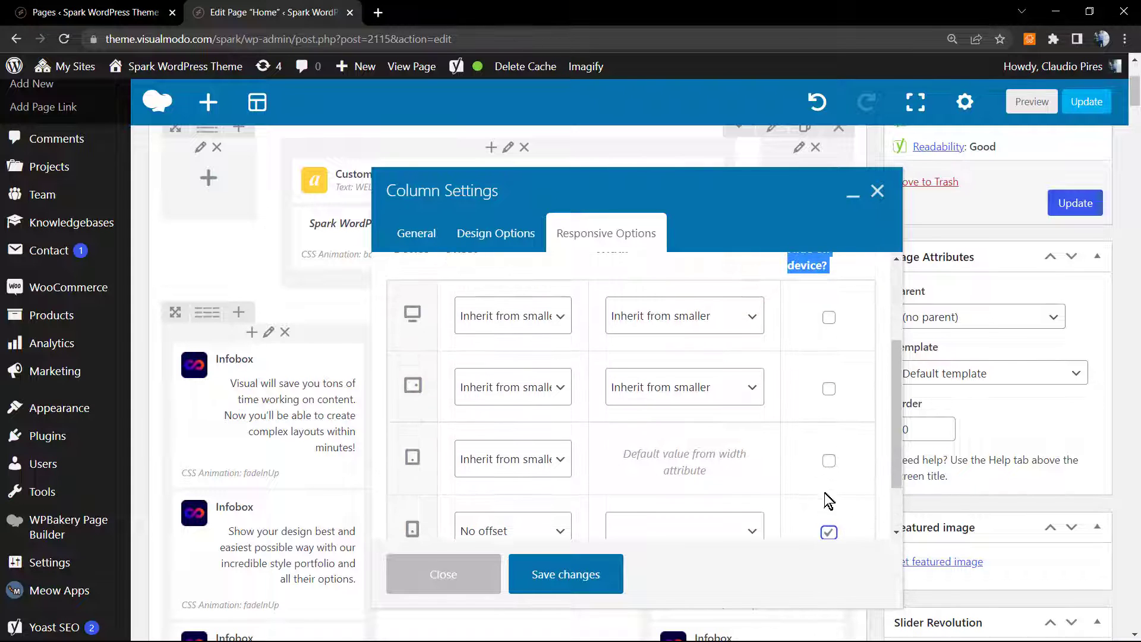
pyautogui.scroll(3, 828, 479)
pyautogui.scroll(-4, 816, 412)
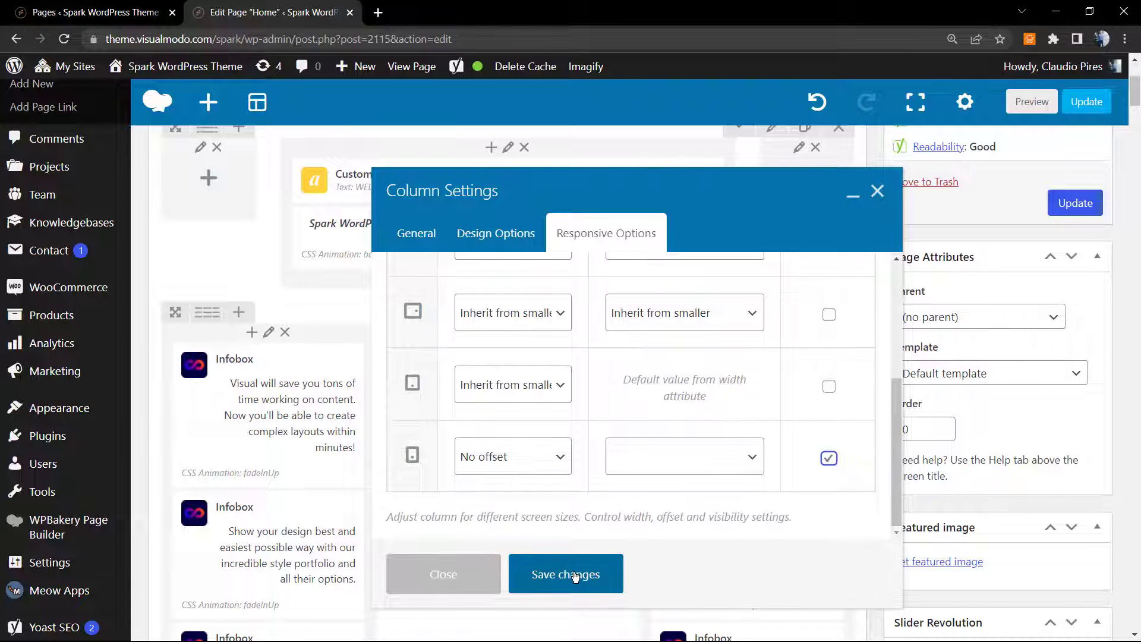
pyautogui.click(829, 459)
# Close Column Settings unsaved and view the Home page's feature columns in the Frontend Editor
pyautogui.click(462, 560)
pyautogui.scroll(5, 502, 412)
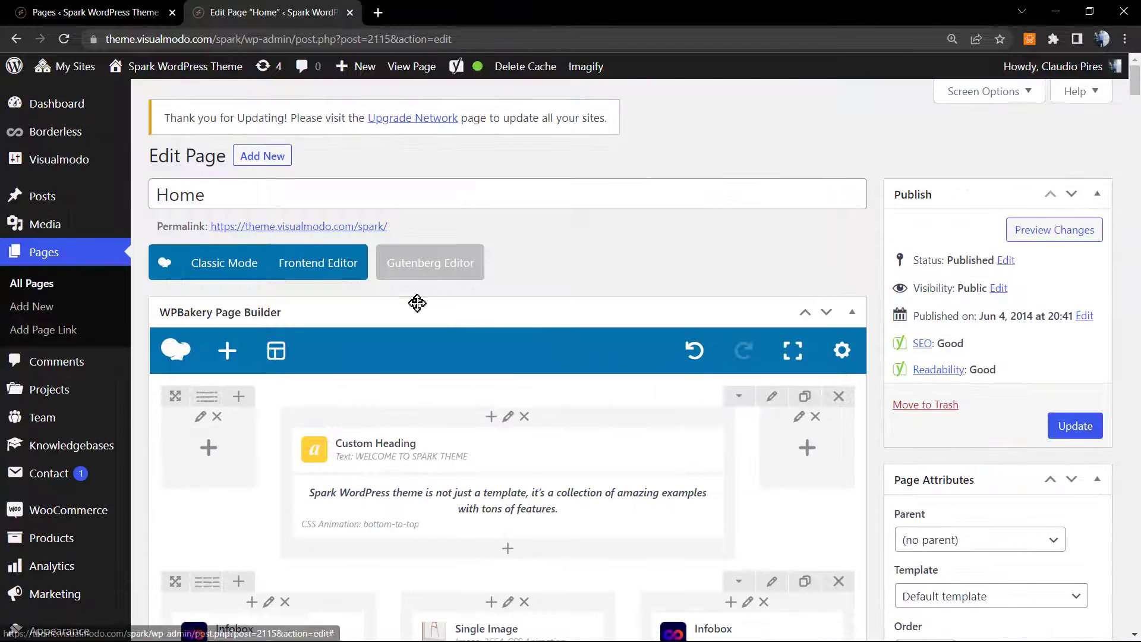
pyautogui.click(318, 266)
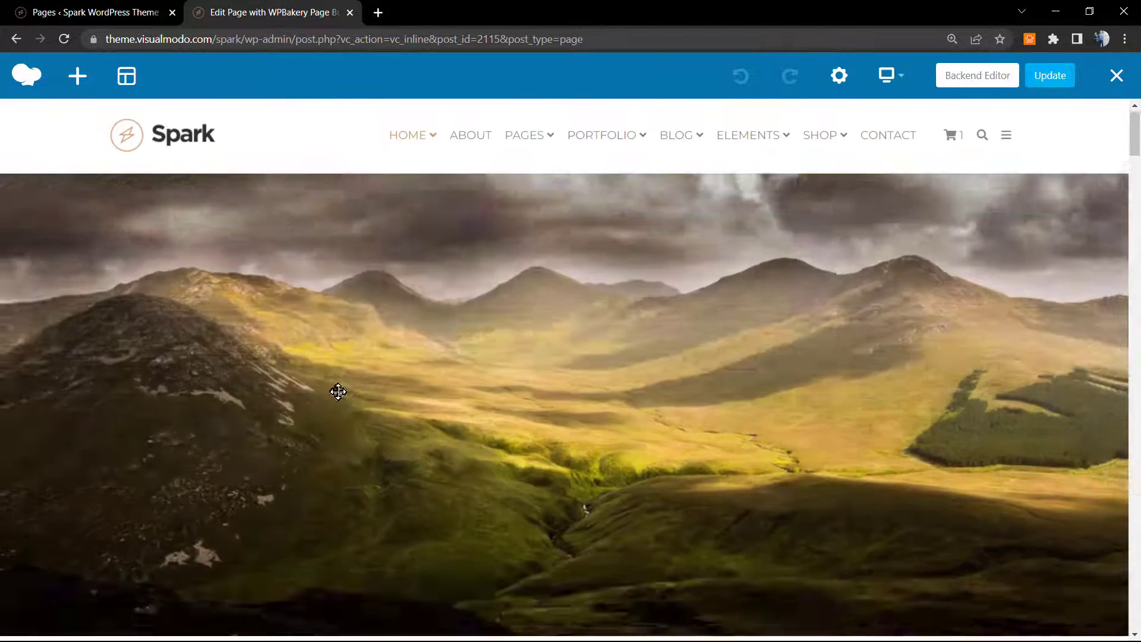
pyautogui.scroll(-8, 339, 390)
pyautogui.scroll(3, 339, 390)
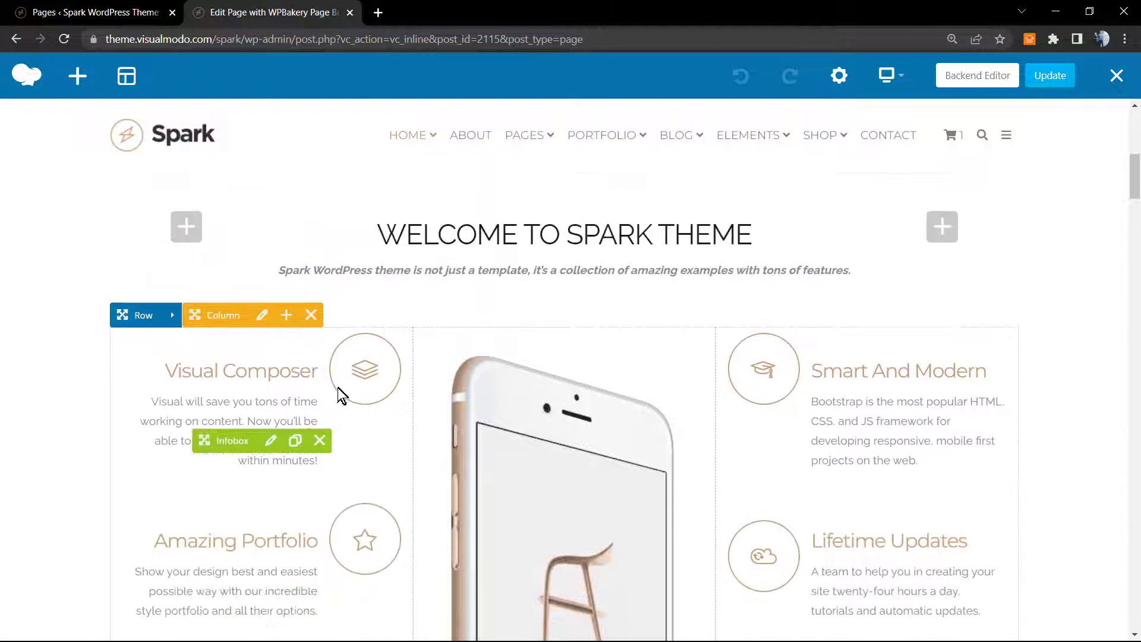
pyautogui.scroll(-1, 339, 390)
pyautogui.scroll(2, 337, 397)
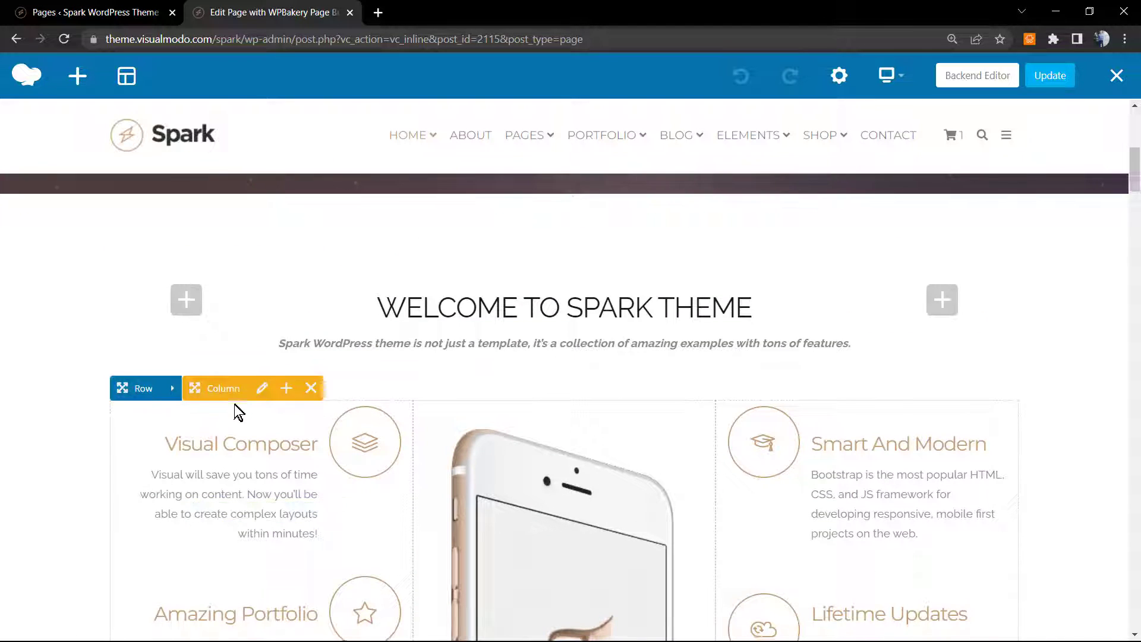
pyautogui.scroll(-2, 237, 408)
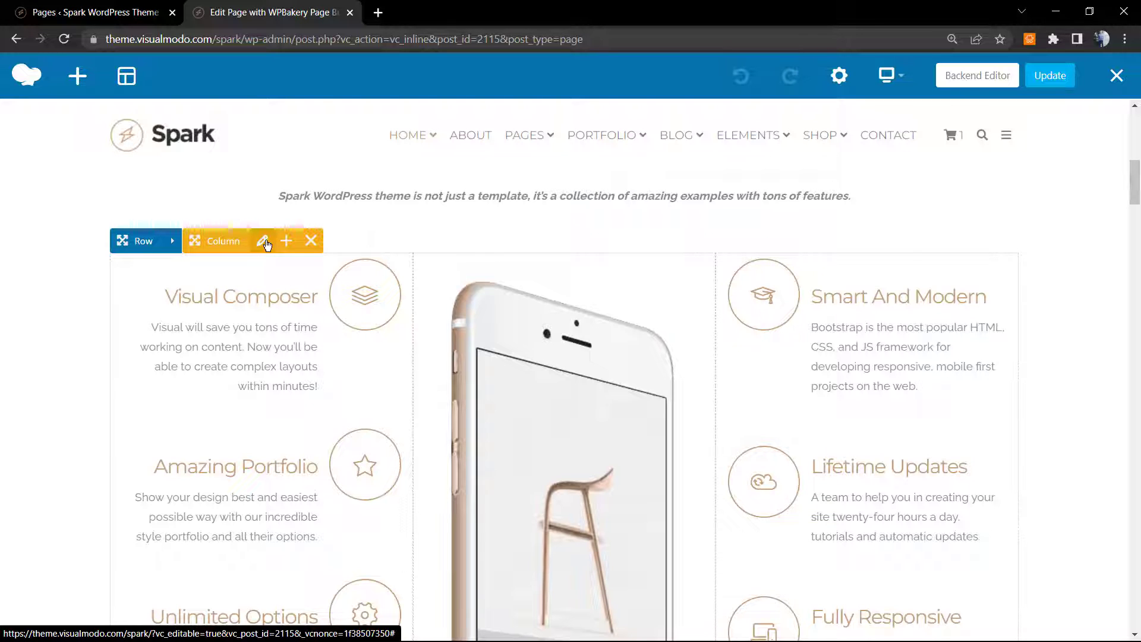
# Tick Hide on device for smartphone portrait in the left feature column's Responsive Options
pyautogui.click(264, 242)
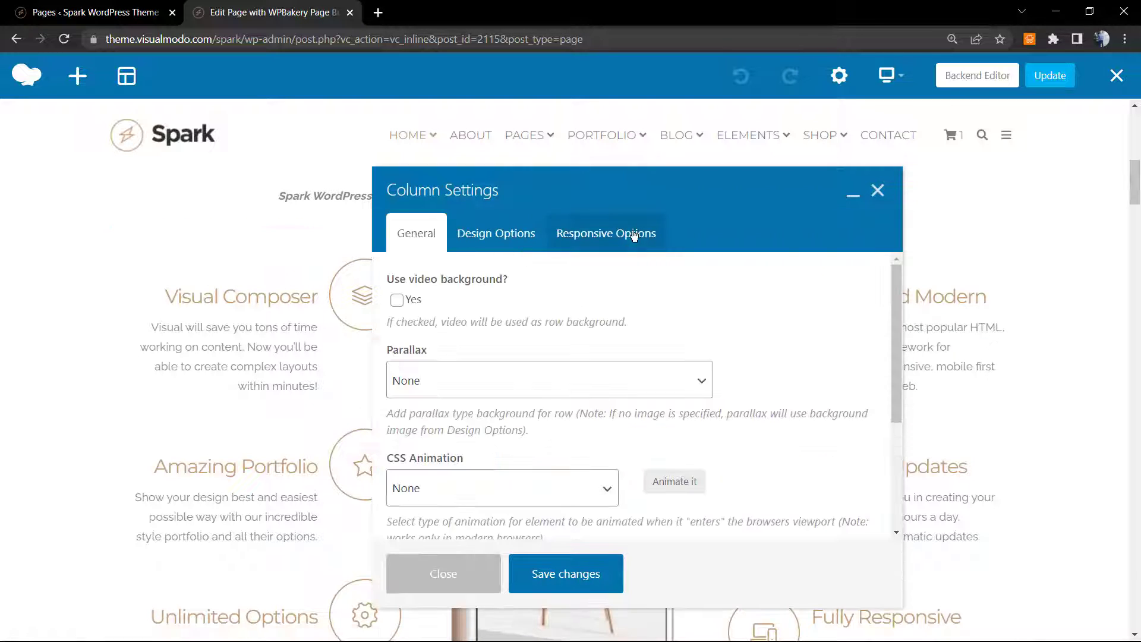
pyautogui.click(635, 235)
pyautogui.scroll(-2, 733, 408)
pyautogui.scroll(-3, 793, 438)
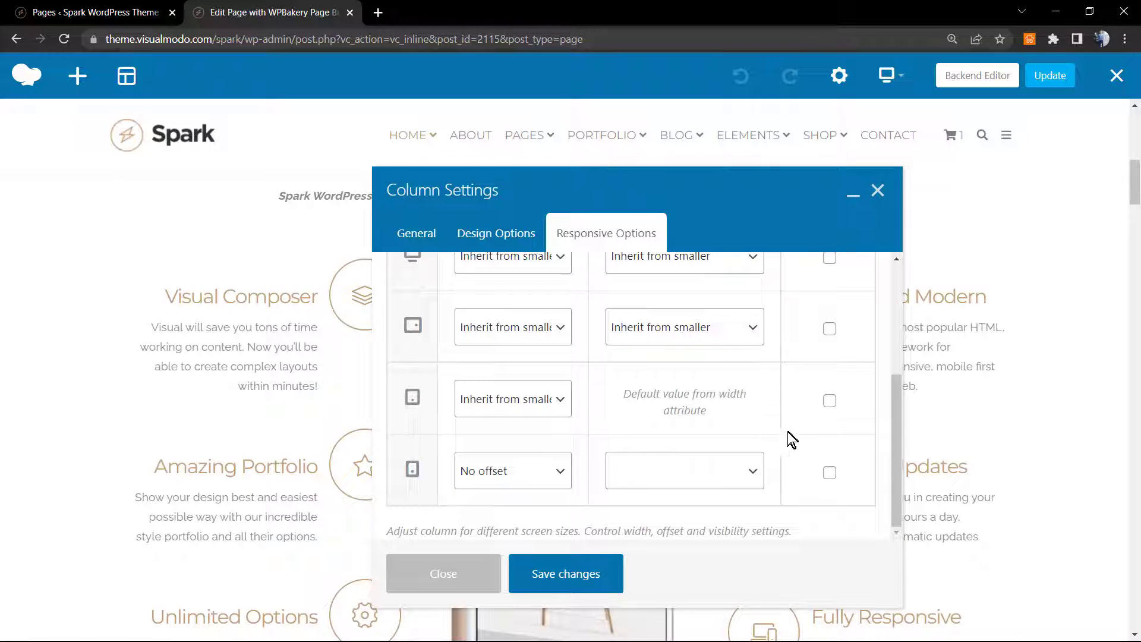
pyautogui.click(830, 473)
pyautogui.click(612, 571)
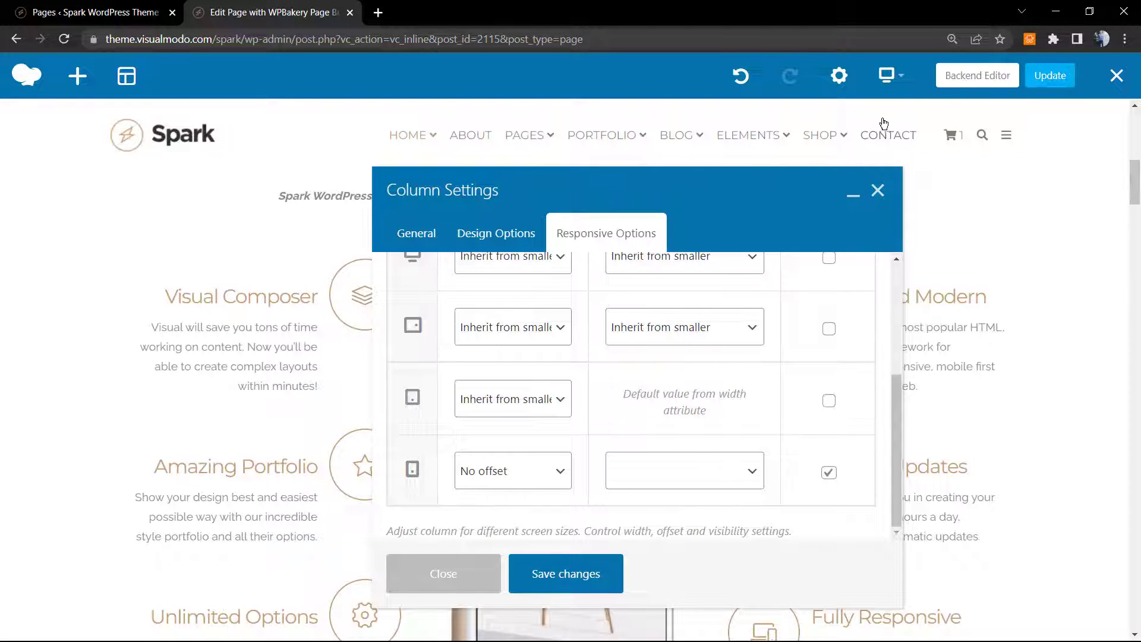
pyautogui.moveTo(660, 237); pyautogui.dragTo(571, 324)
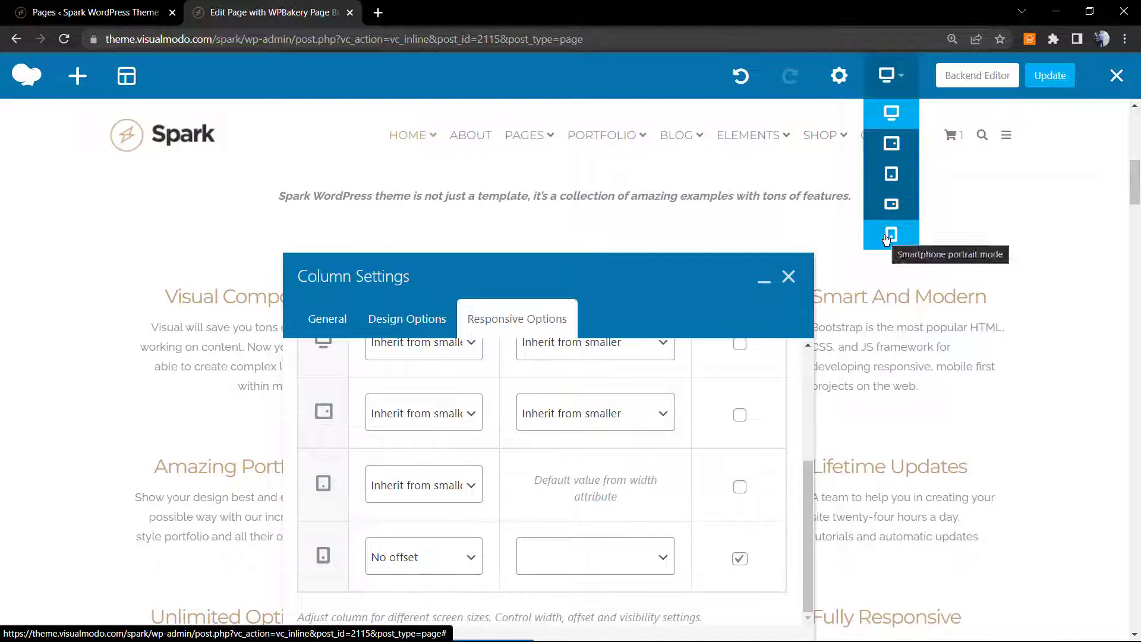
pyautogui.moveTo(634, 259); pyautogui.dragTo(643, 236)
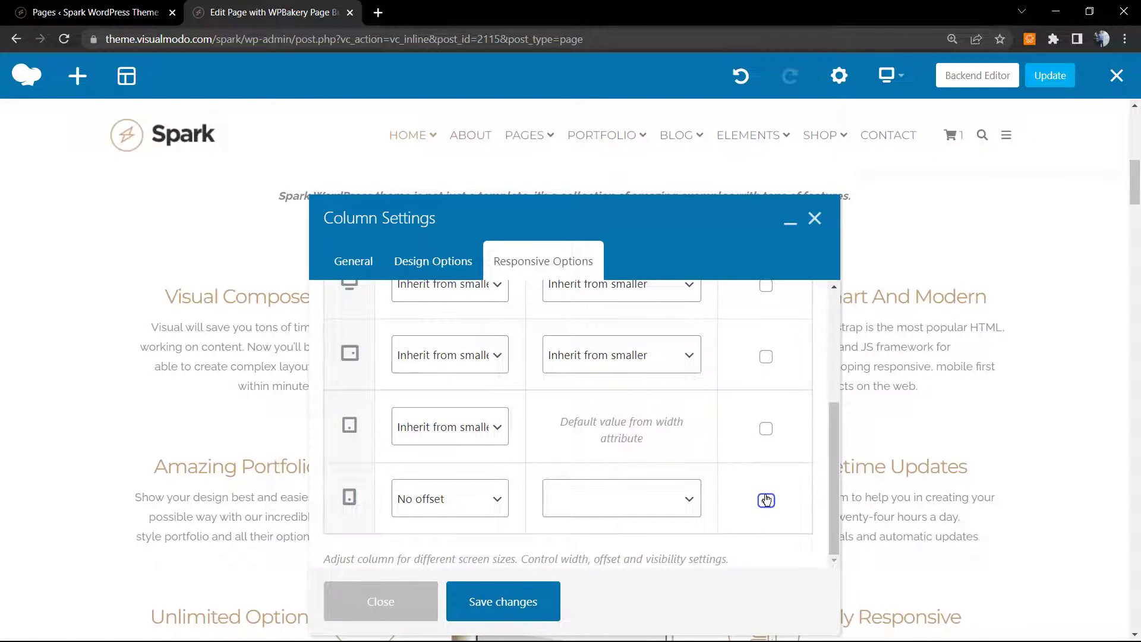
# Save the column's responsive settings and close the dialog
pyautogui.click(512, 600)
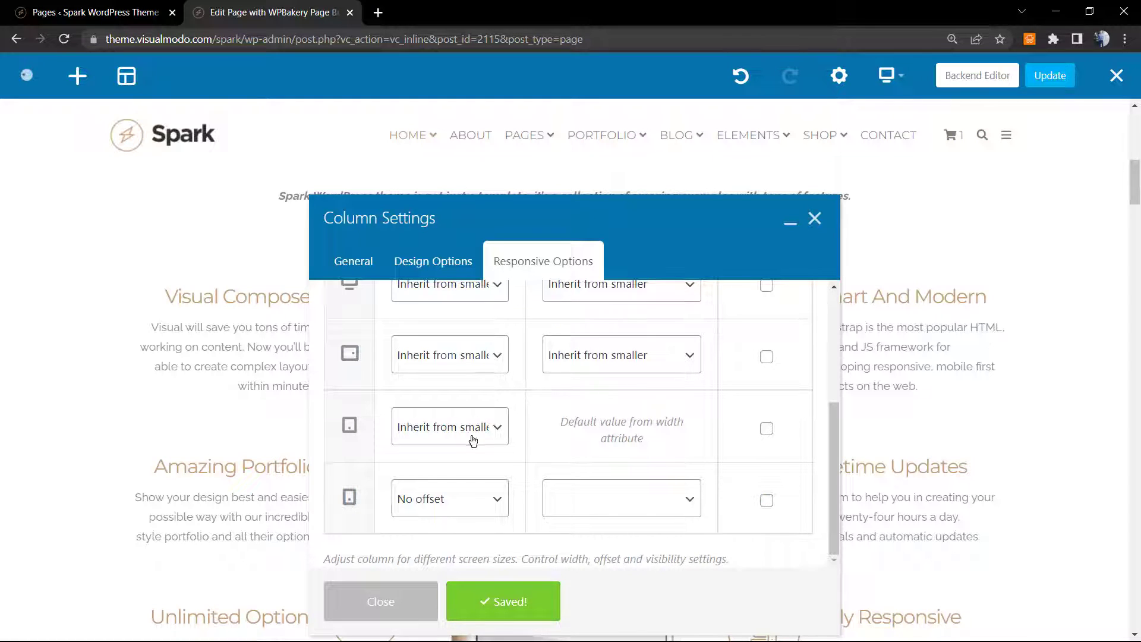
pyautogui.click(395, 611)
pyautogui.moveTo(562, 463)
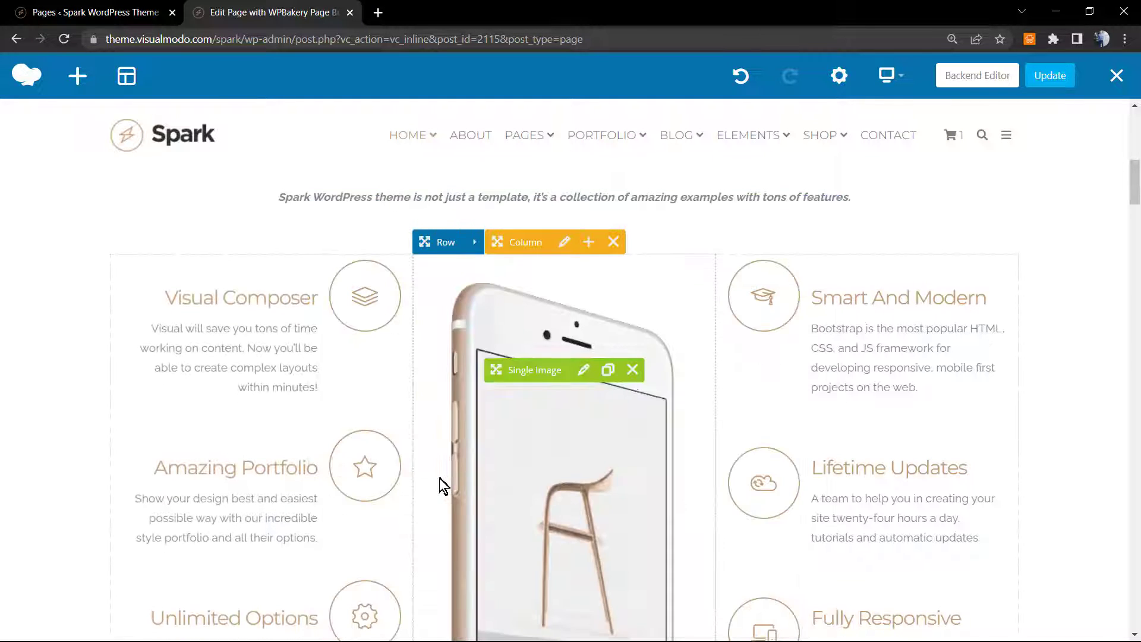
pyautogui.scroll(3, 442, 485)
pyautogui.scroll(-6, 502, 420)
pyautogui.scroll(-2, 405, 420)
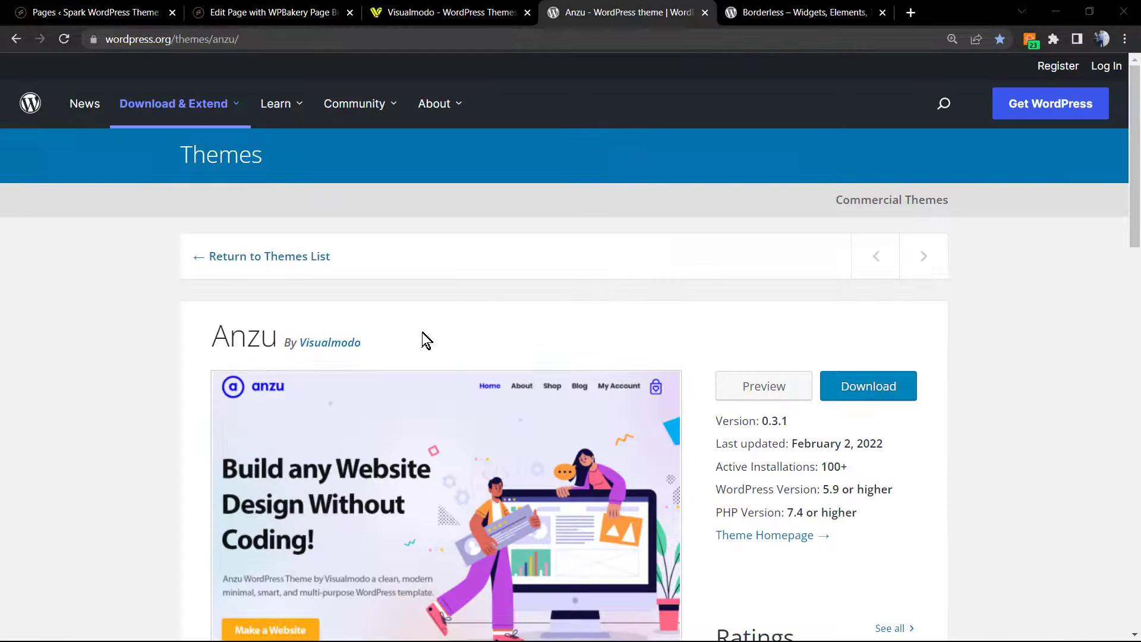
# Highlight the Anzu theme name on its WordPress.org page
pyautogui.doubleClick(254, 345)
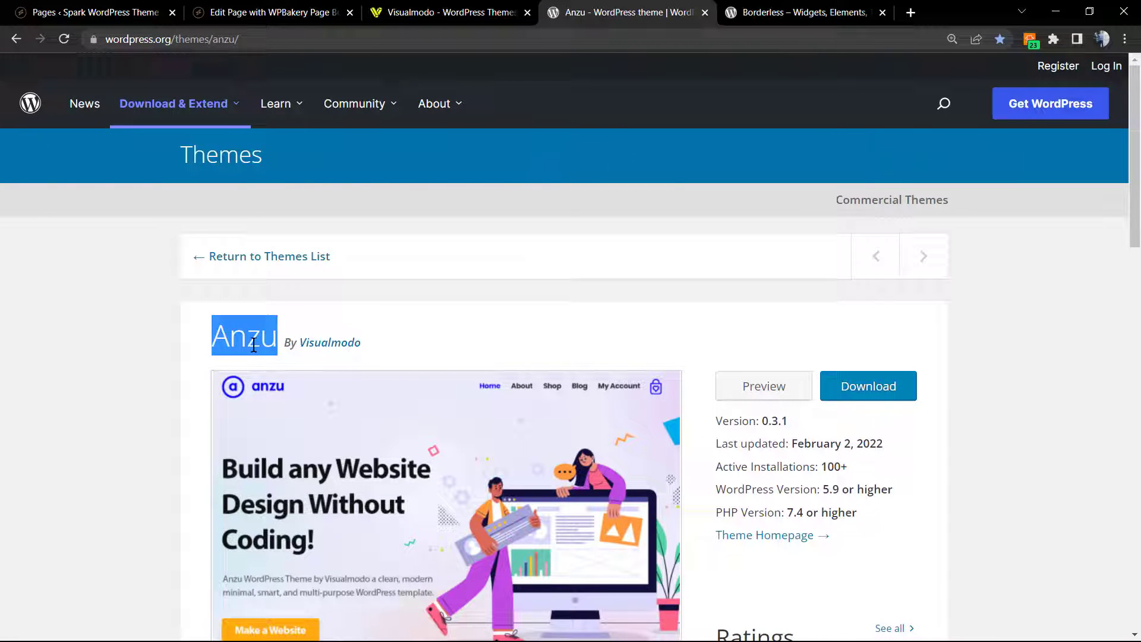
pyautogui.scroll(-2, 430, 359)
pyautogui.scroll(-1, 429, 359)
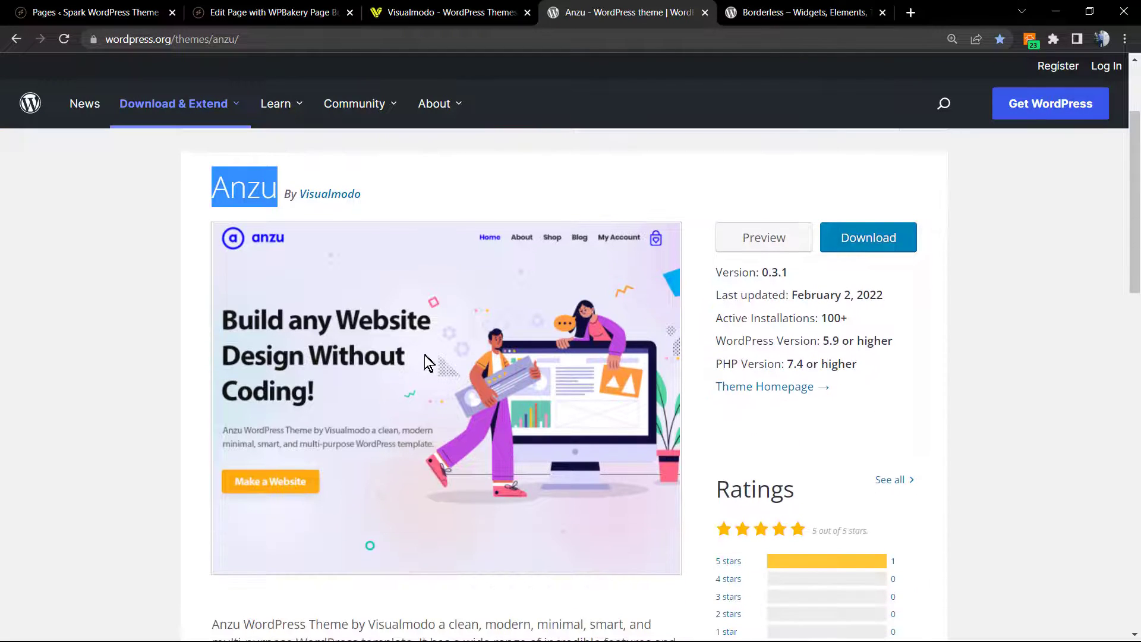
pyautogui.scroll(1, 425, 355)
pyautogui.scroll(2, 416, 363)
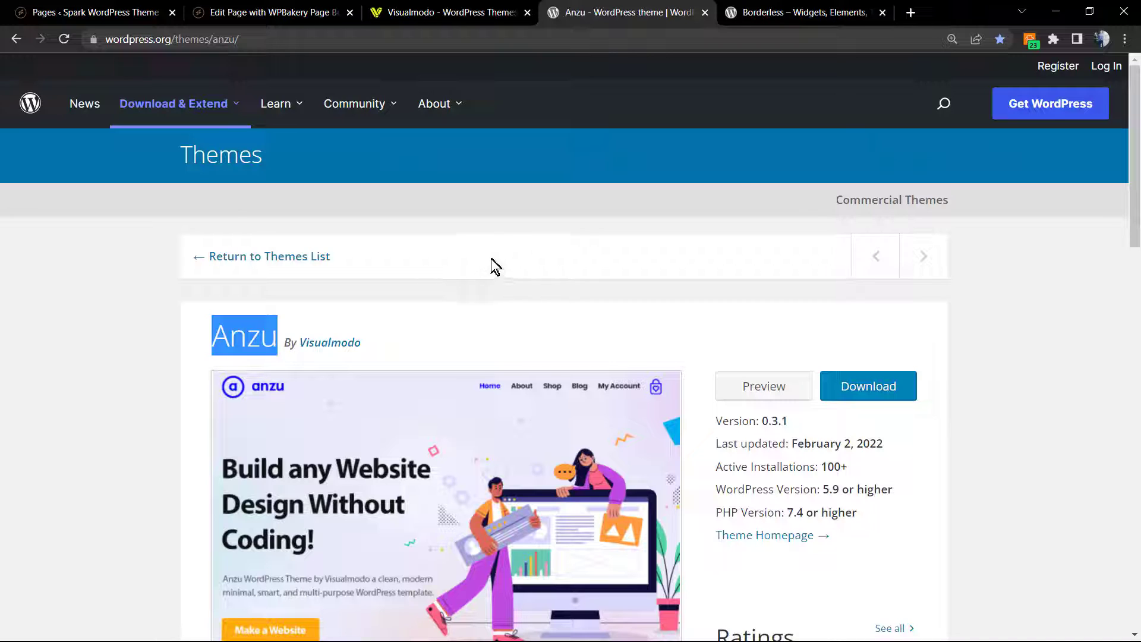
# Highlight the Borderless plugin name, then go to the Visualmodo homepage
pyautogui.click(764, 9)
pyautogui.doubleClick(323, 494)
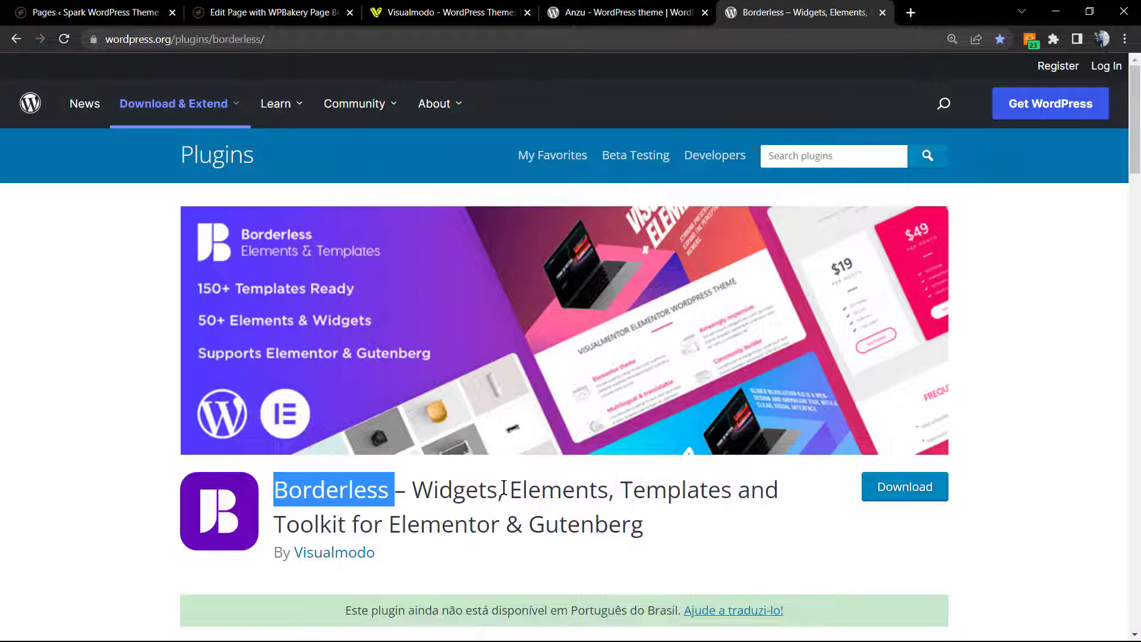
pyautogui.scroll(-4, 502, 486)
pyautogui.scroll(4, 492, 488)
pyautogui.click(494, 9)
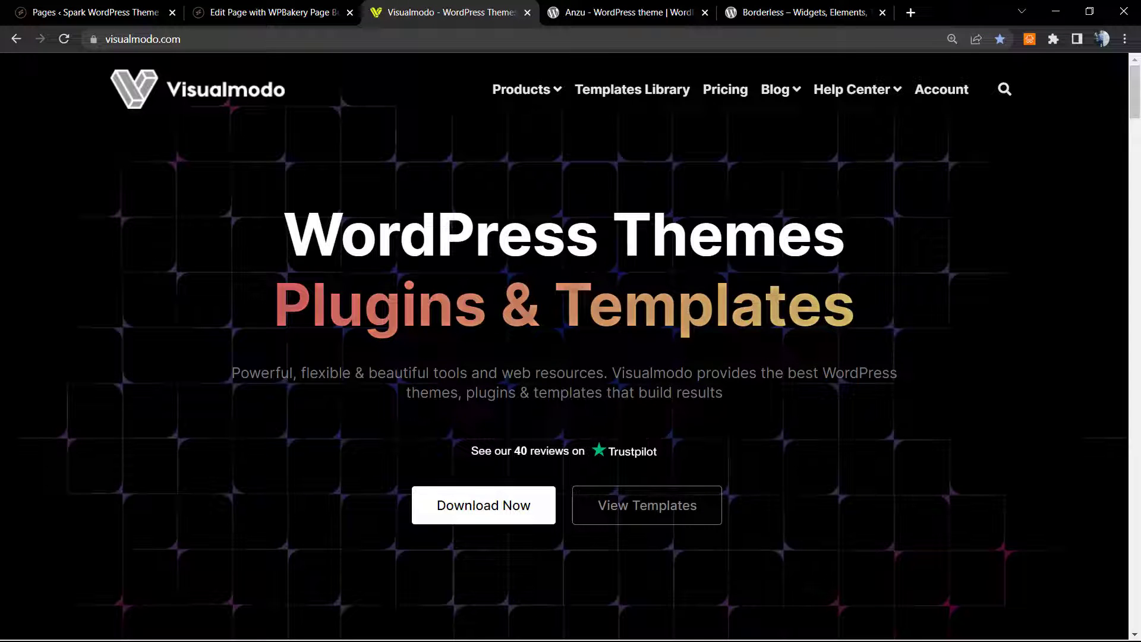
# Scroll Visualmodo's Templates Library grid well past the Cleaner and Honey designs
pyautogui.click(632, 89)
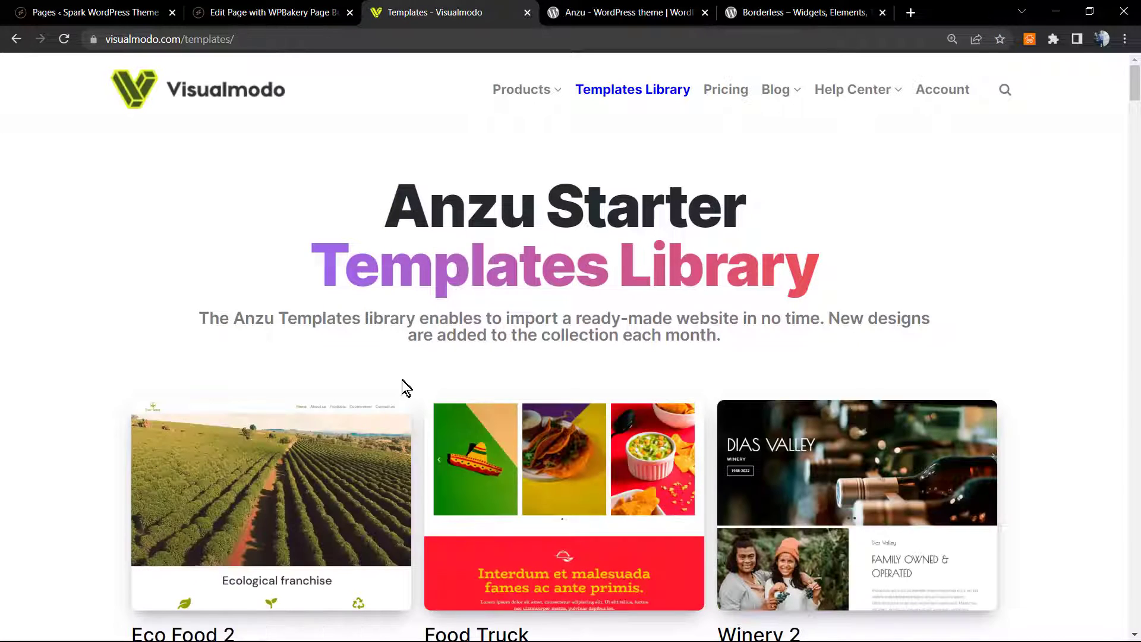
pyautogui.scroll(-1, 423, 378)
pyautogui.scroll(-1, 415, 352)
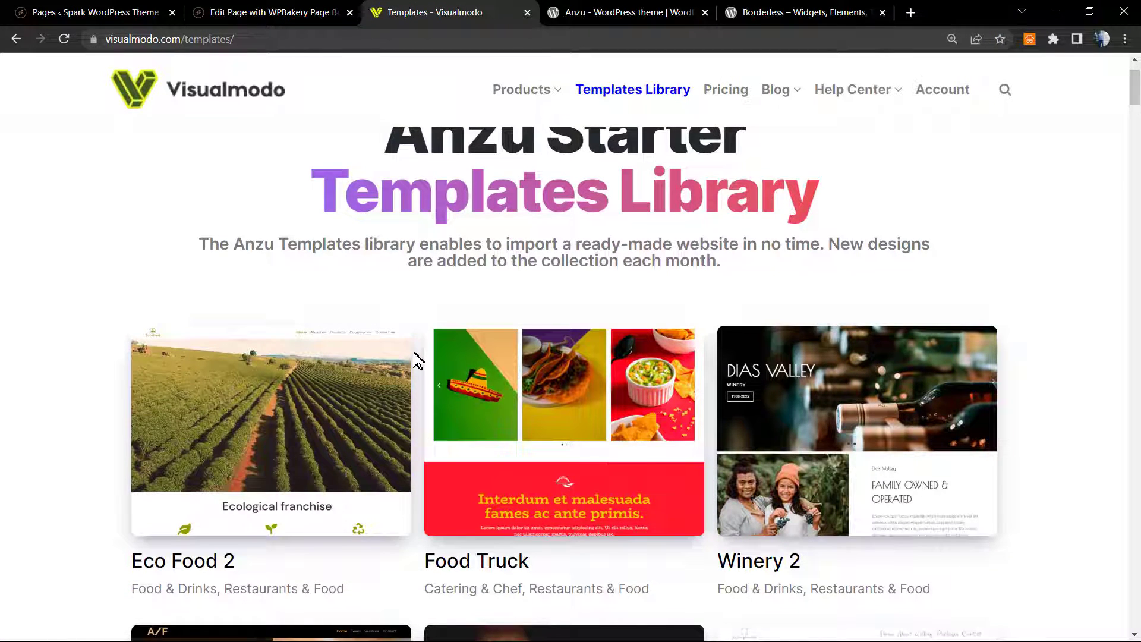
pyautogui.scroll(-3, 414, 352)
pyautogui.scroll(-5, 413, 352)
pyautogui.scroll(-2, 414, 352)
pyautogui.scroll(-3, 413, 352)
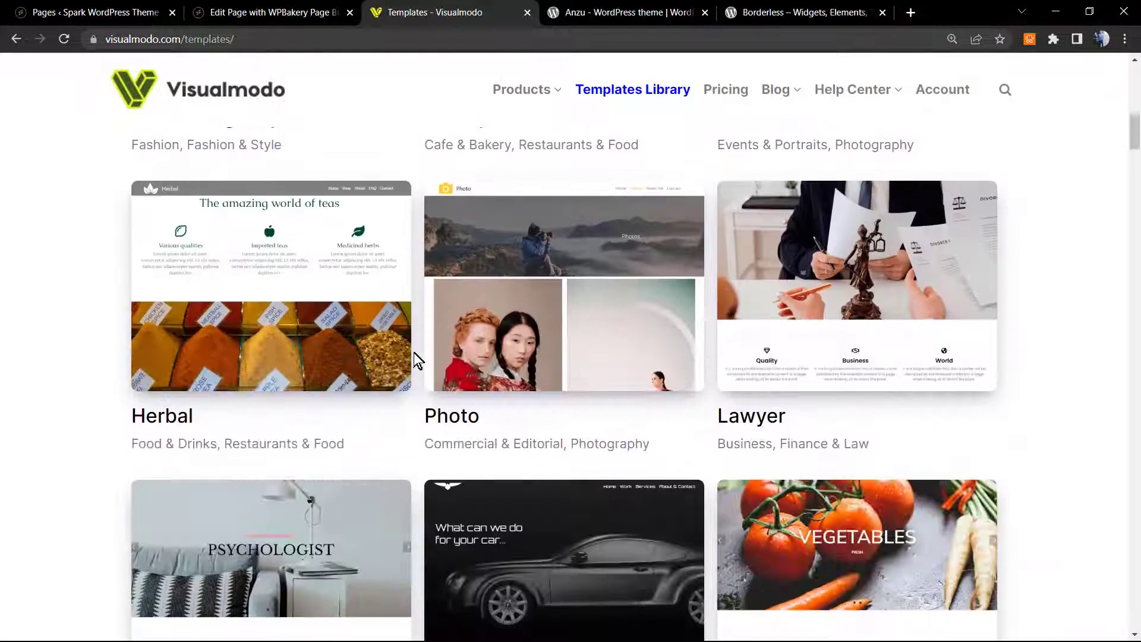
pyautogui.scroll(-5, 413, 352)
pyautogui.scroll(-3, 414, 351)
pyautogui.scroll(-4, 411, 363)
pyautogui.scroll(-2, 411, 362)
pyautogui.scroll(-5, 411, 363)
pyautogui.scroll(-5, 411, 363)
pyautogui.scroll(-2, 411, 362)
pyautogui.scroll(-3, 453, 369)
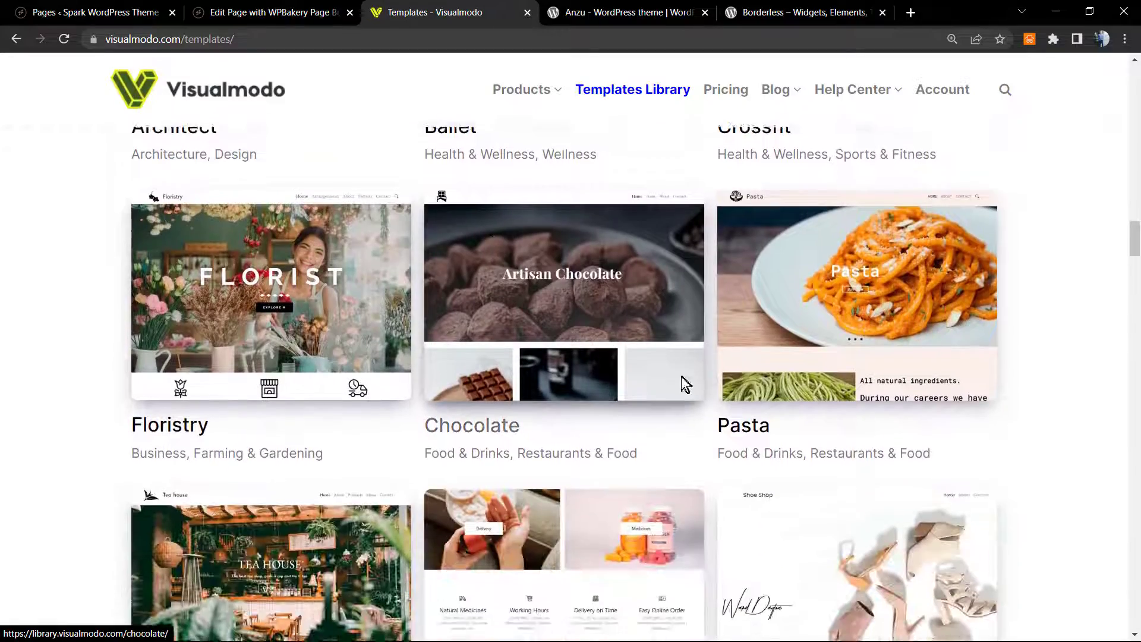
pyautogui.scroll(-2, 453, 369)
pyautogui.scroll(-5, 500, 367)
pyautogui.scroll(-3, 500, 367)
pyautogui.scroll(-4, 498, 366)
pyautogui.scroll(-3, 497, 364)
pyautogui.scroll(-3, 497, 365)
pyautogui.scroll(-4, 497, 365)
pyautogui.scroll(-1, 497, 365)
pyautogui.scroll(-4, 497, 365)
pyautogui.scroll(-3, 497, 364)
pyautogui.scroll(-2, 497, 365)
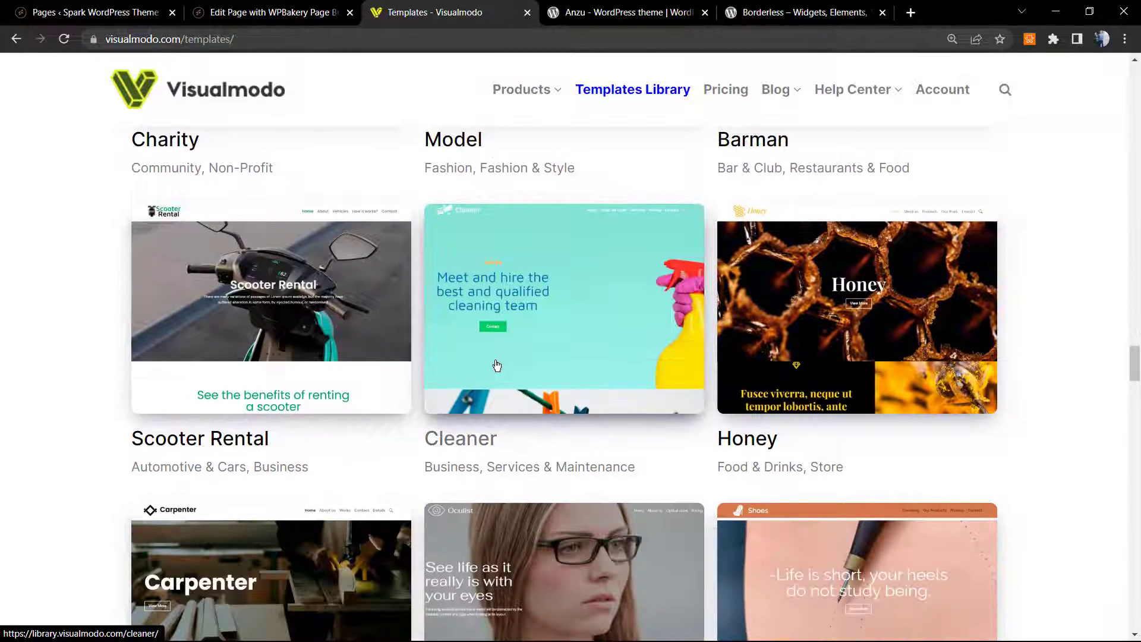